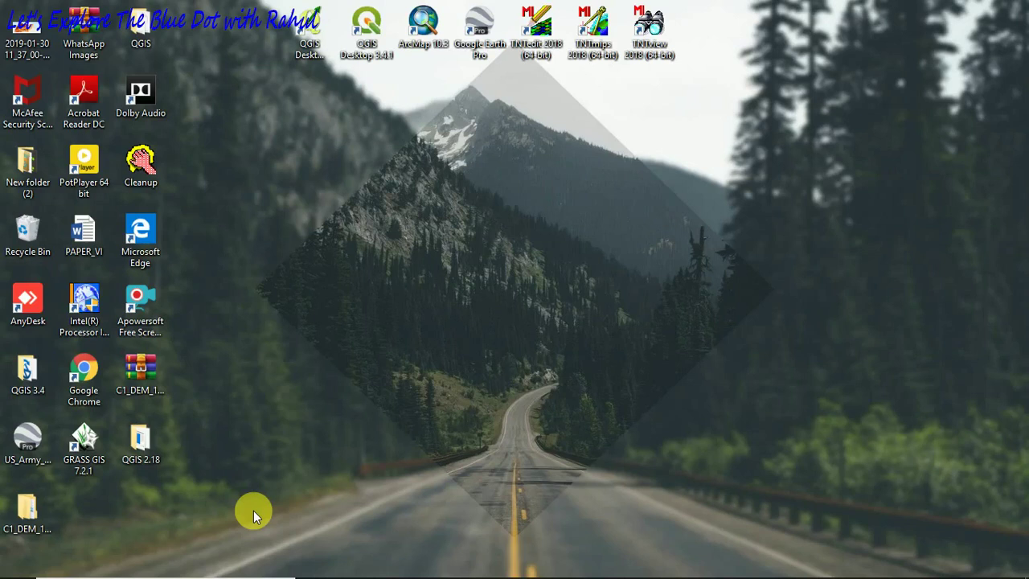
Launch QGIS Desktop 2.18.13 from its desktop shortcut
{"action": "left_click", "coordinate": [312, 42]}
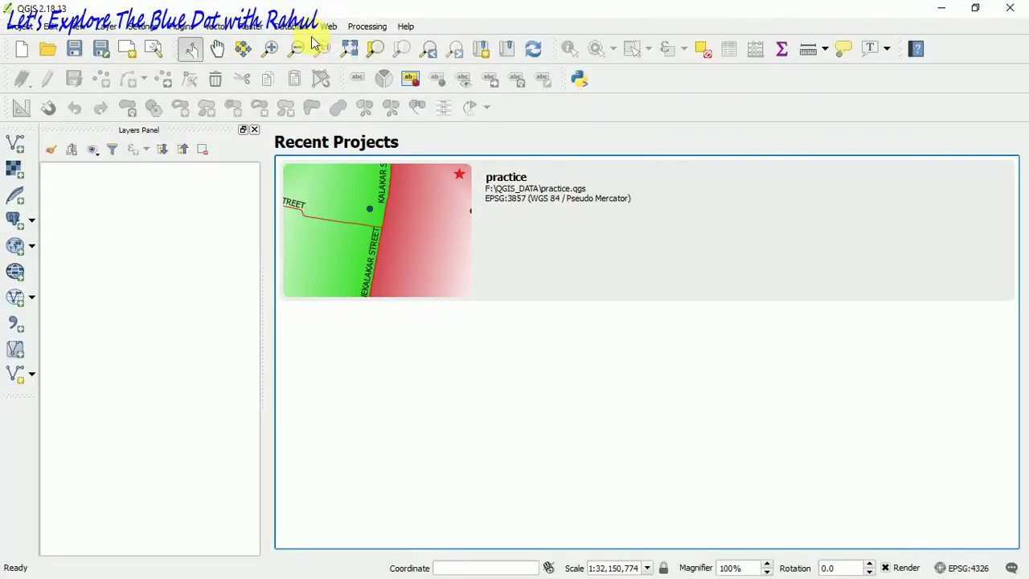
Start a new empty project and bring up the Add Raster Layer dialog
{"action": "left_click", "coordinate": [31, 53]}
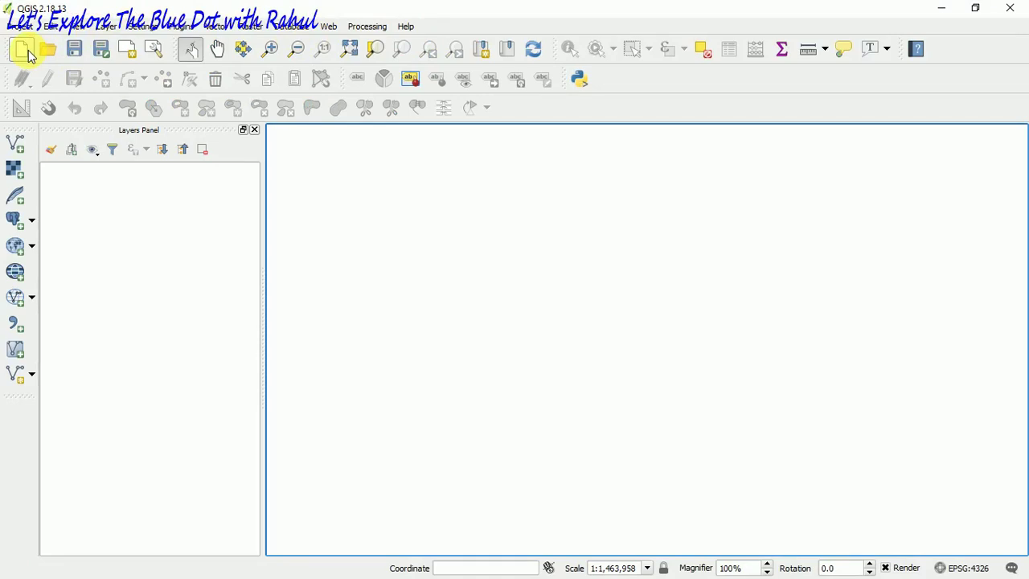
{"action": "left_click", "coordinate": [14, 170]}
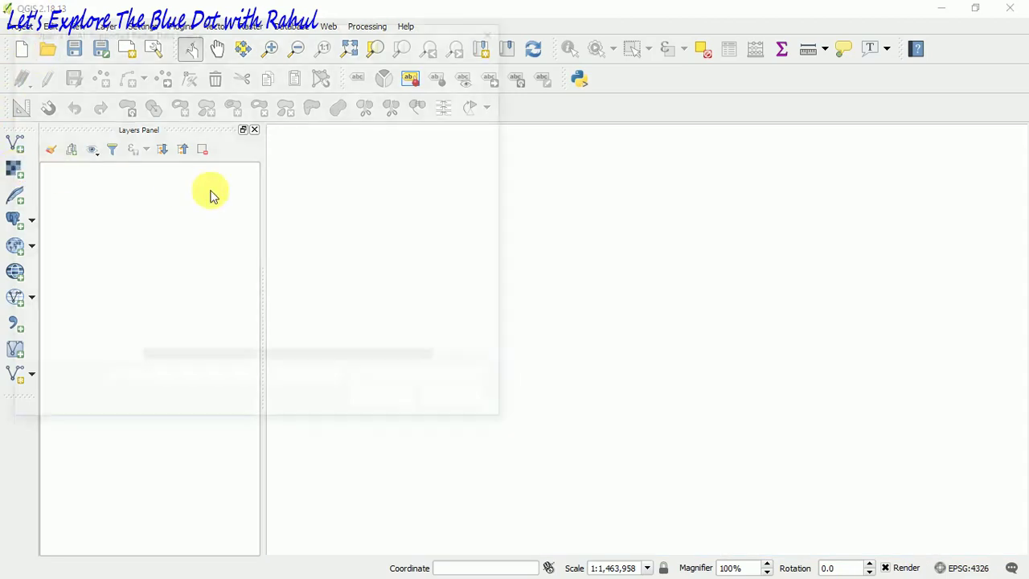
Load cdne44k.tif as a raster layer and select it in the Layers Panel
{"action": "left_click", "coordinate": [193, 123]}
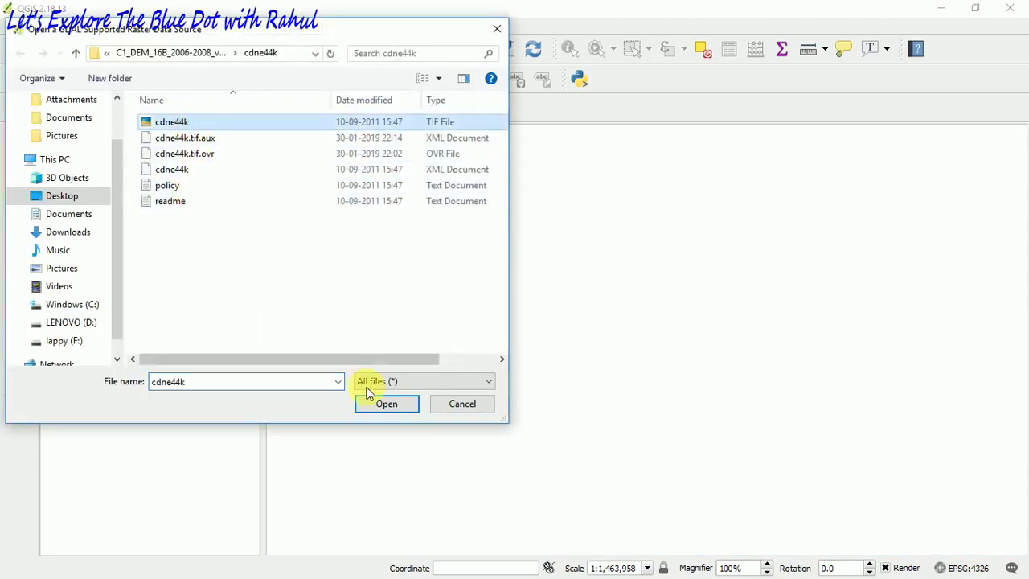
{"action": "left_click", "coordinate": [384, 404]}
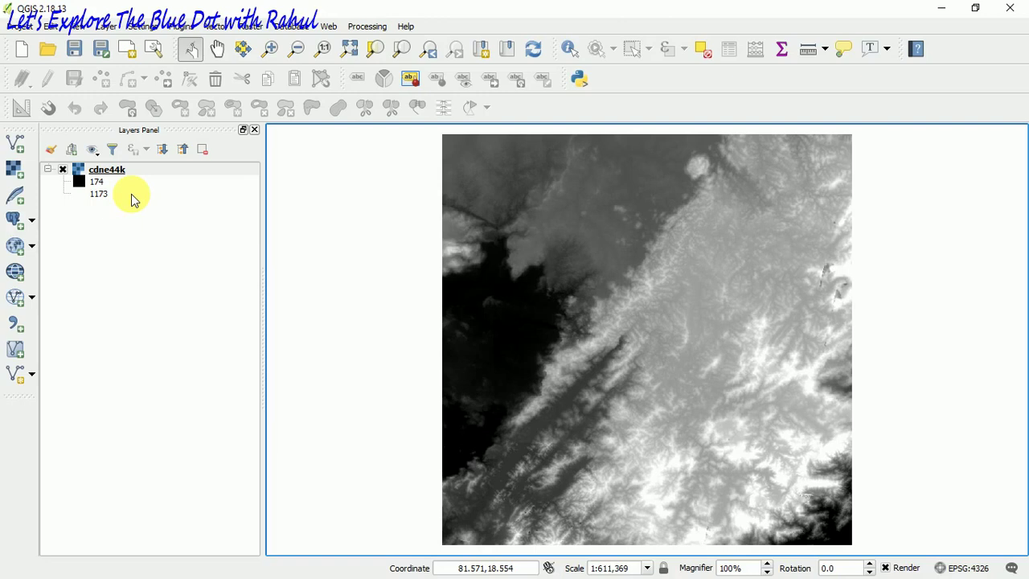
{"action": "left_click", "coordinate": [110, 170]}
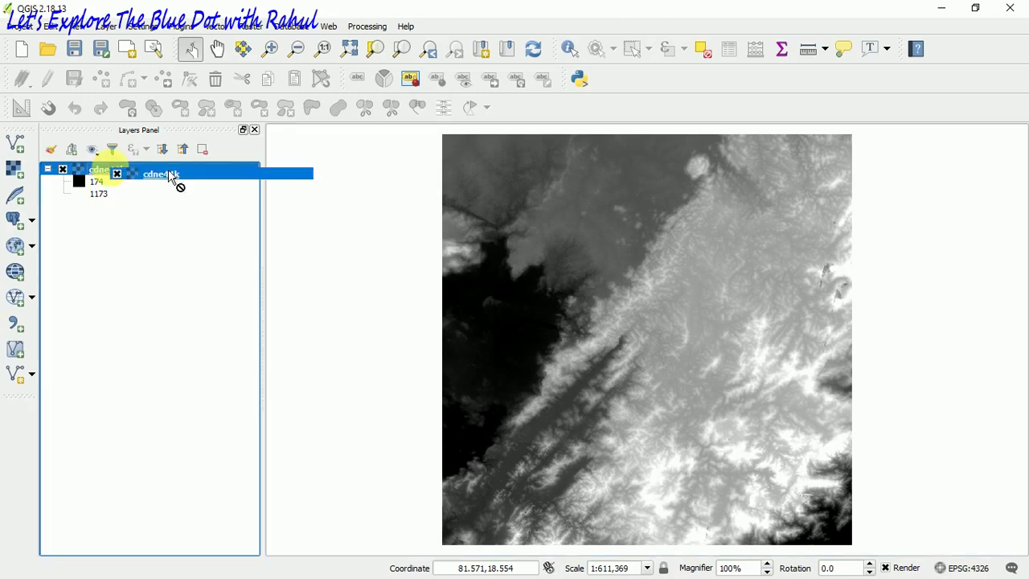
Style cdne44k as singleband pseudocolor with an inverted RdYlGn ramp and apply it
{"action": "right_click", "coordinate": [110, 168]}
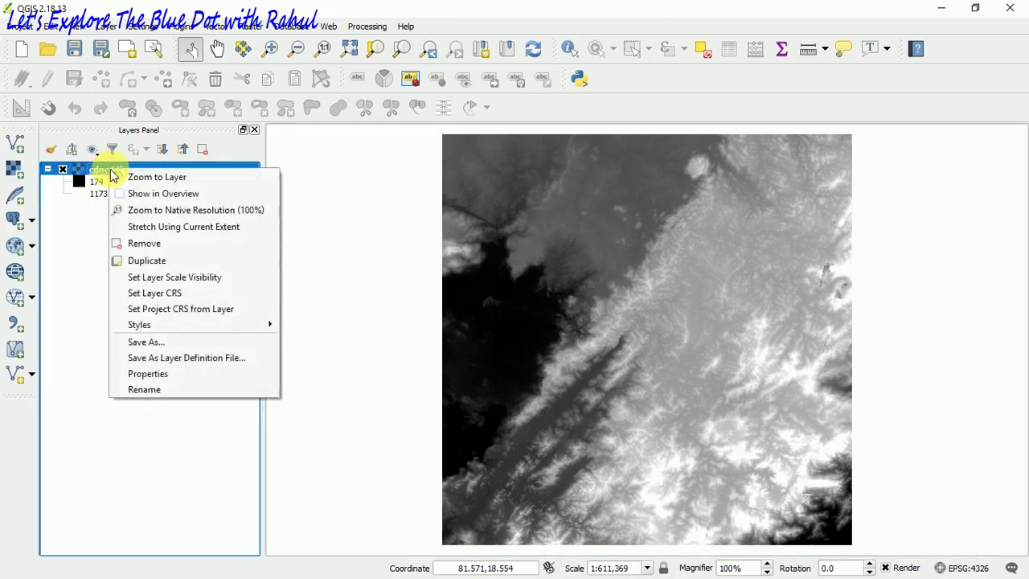
{"action": "left_click", "coordinate": [162, 376]}
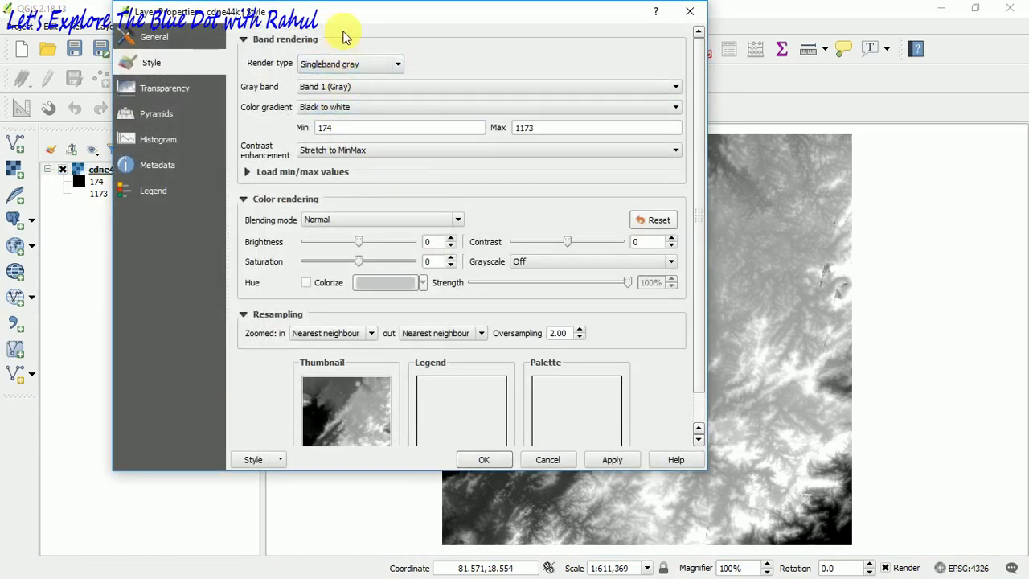
{"action": "left_click_drag", "start_coordinate": [345, 30], "coordinate": [376, 40]}
{"action": "left_click", "coordinate": [409, 83]}
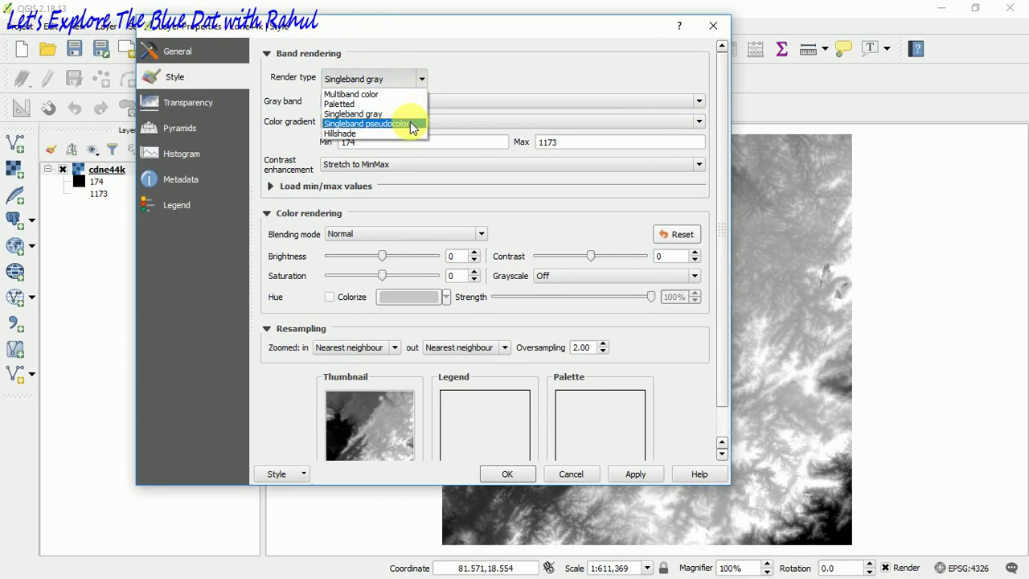
{"action": "left_click", "coordinate": [410, 124]}
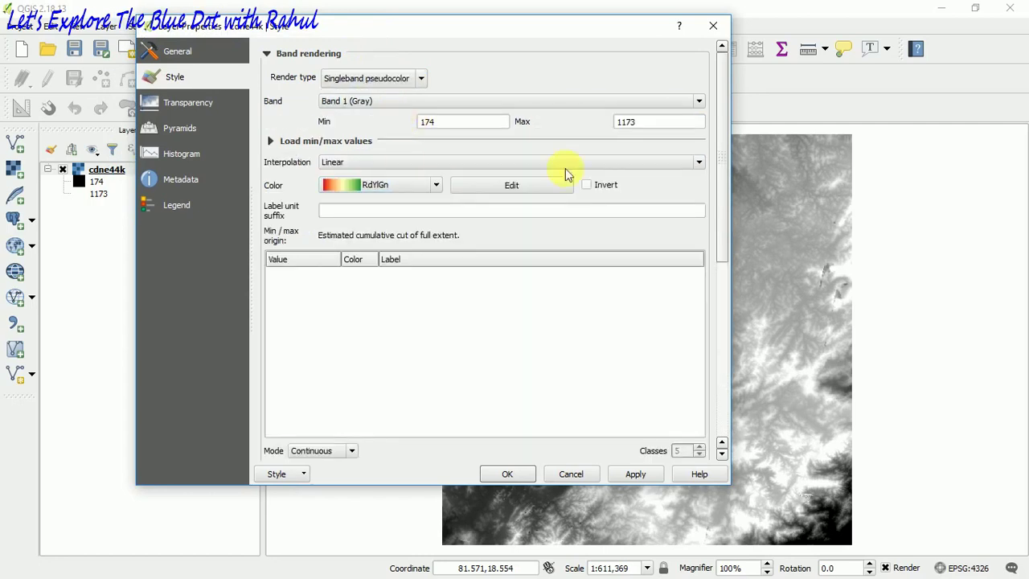
{"action": "left_click", "coordinate": [587, 185]}
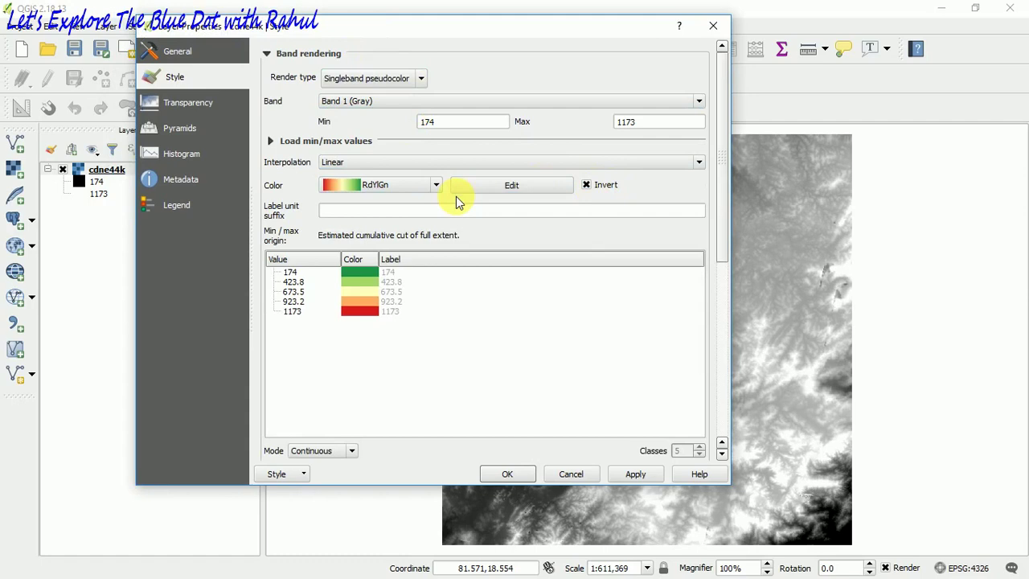
{"action": "left_click", "coordinate": [639, 473]}
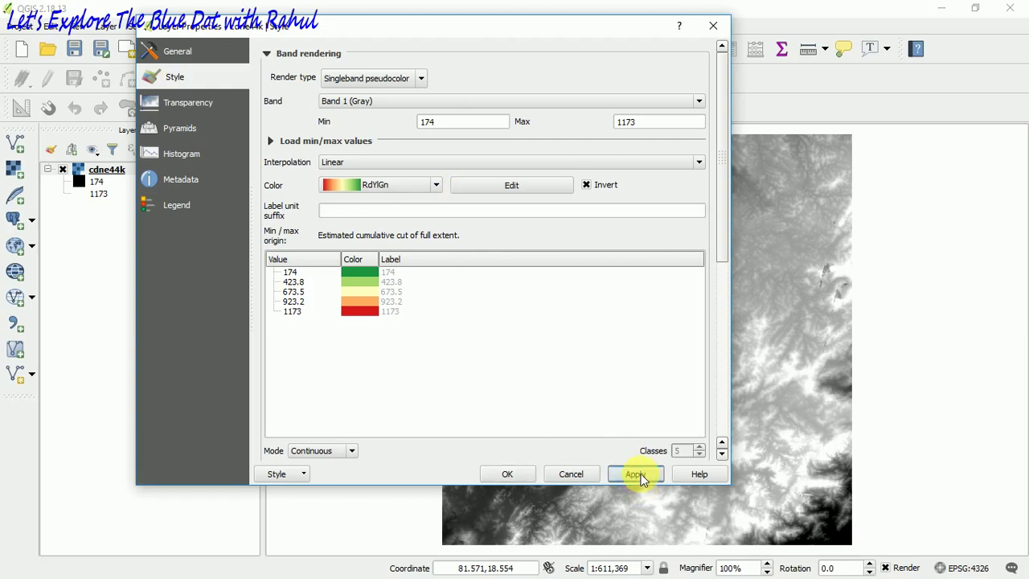
{"action": "left_click", "coordinate": [524, 475]}
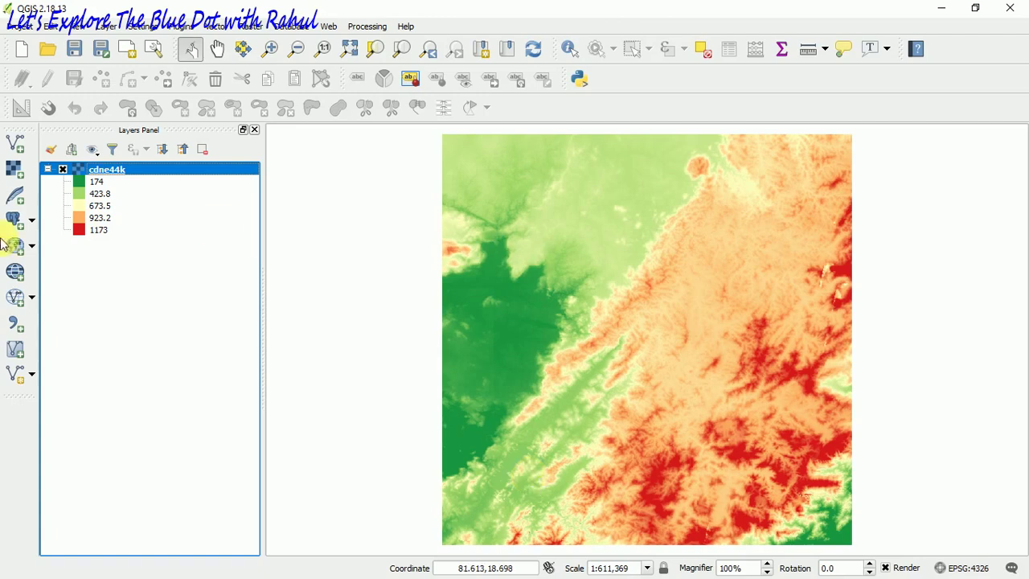
Browse the Plugins and Web menus for the Qgis2threejs exporter
{"action": "left_click", "coordinate": [184, 27]}
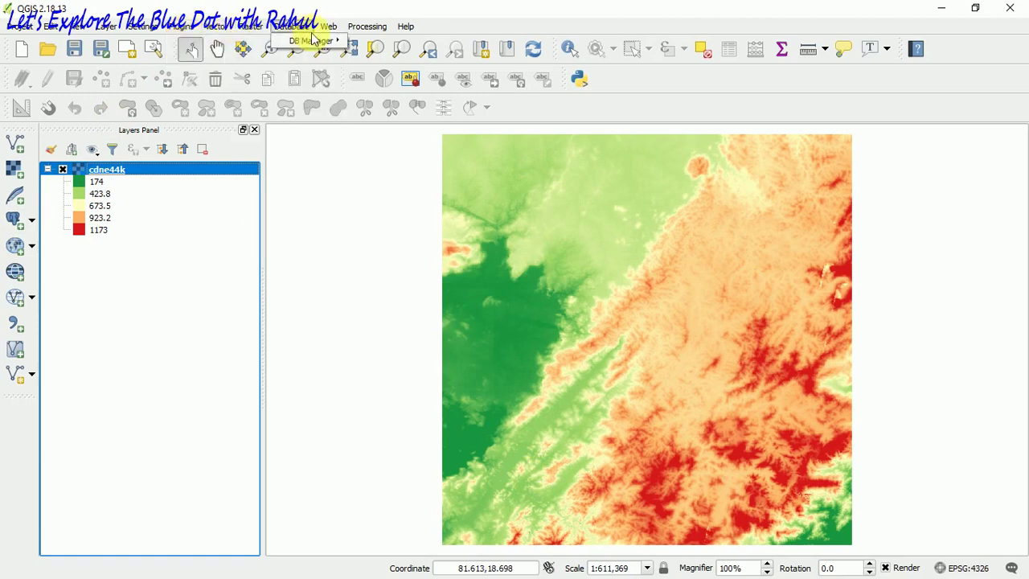
{"action": "left_click", "coordinate": [327, 29]}
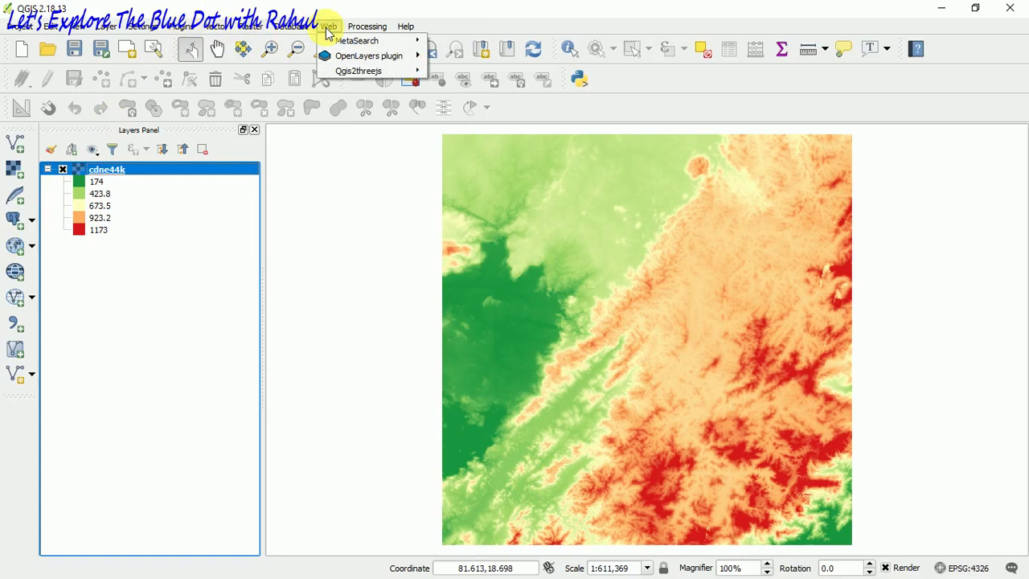
{"action": "mouse_move", "coordinate": [358, 70]}
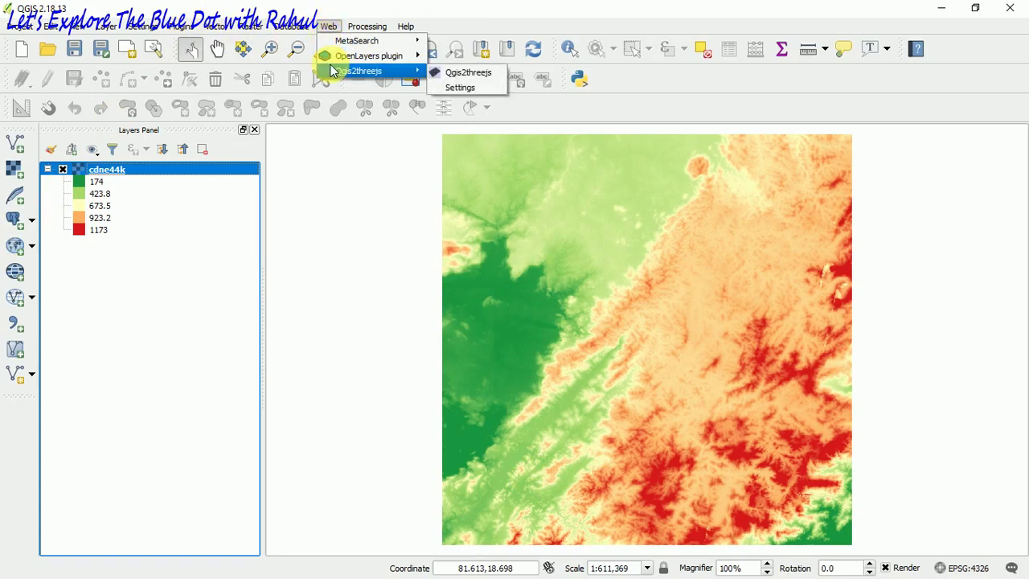
Launch the exporter via Web > Qgis2threejs > Qgis2threejs
{"action": "left_click", "coordinate": [454, 72]}
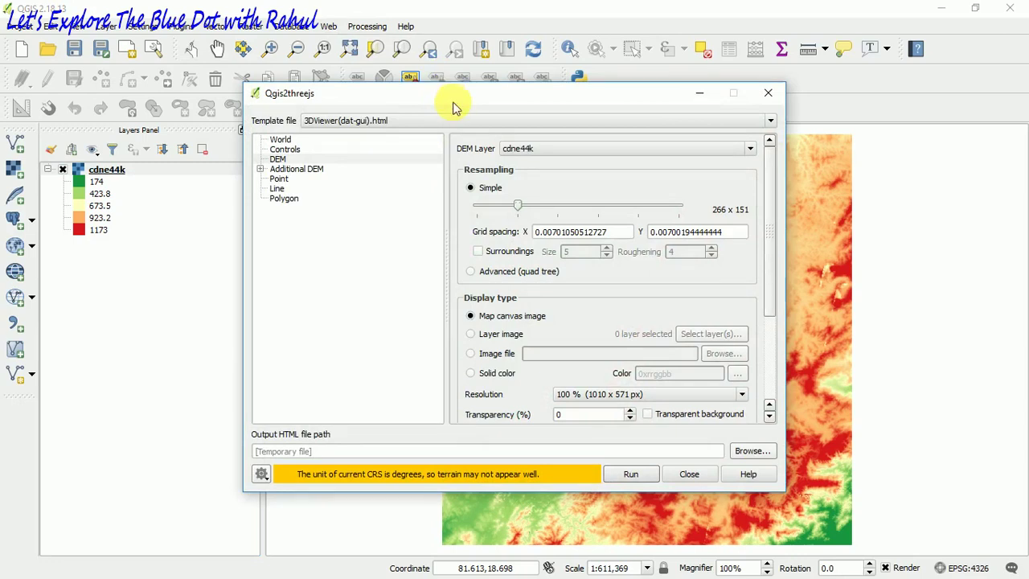
Set the Qgis2threejs DEM layer to cdne44k
{"action": "left_click_drag", "start_coordinate": [459, 102], "coordinate": [399, 71]}
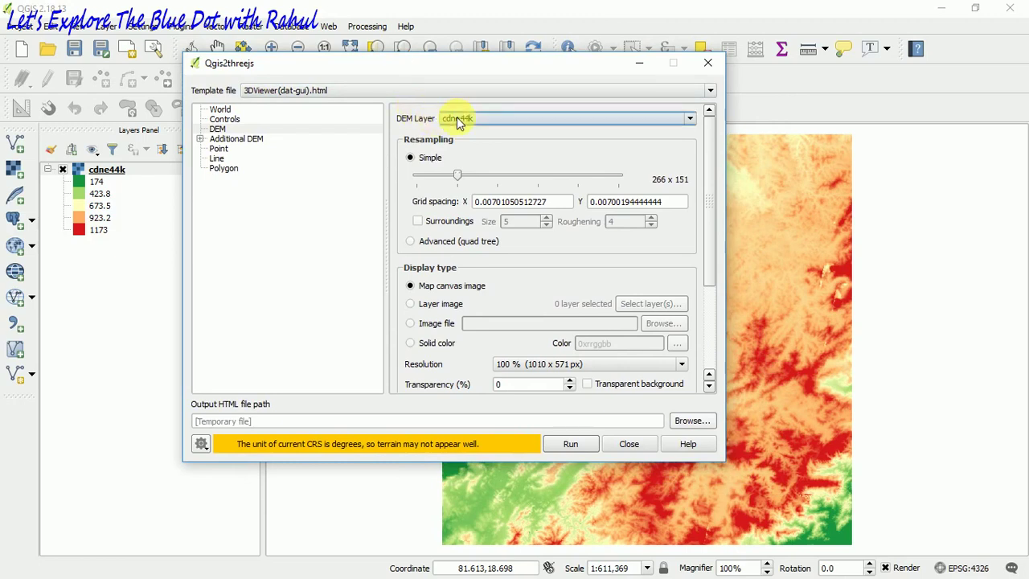
{"action": "left_click", "coordinate": [498, 119]}
{"action": "left_click", "coordinate": [492, 138]}
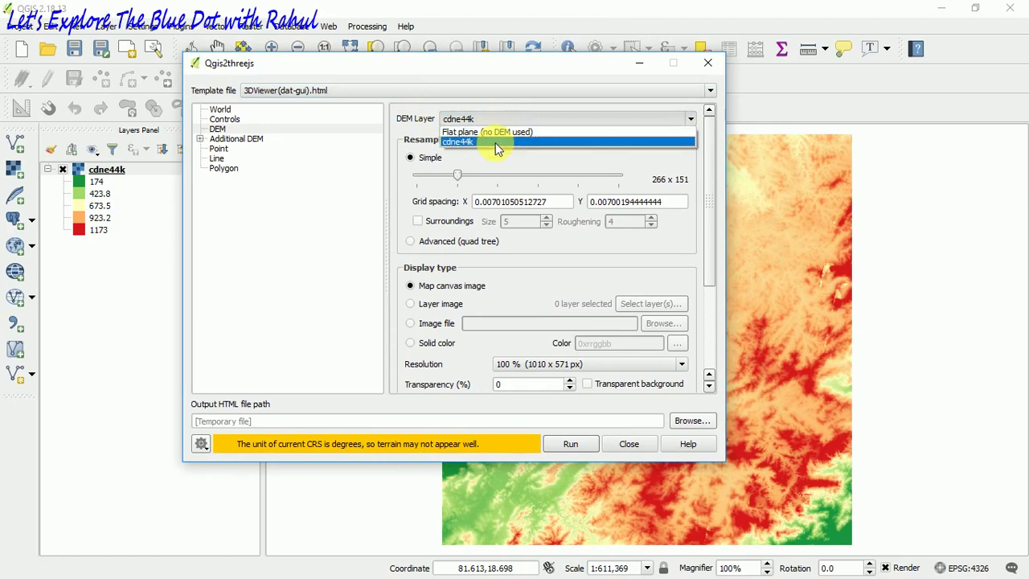
{"action": "left_click", "coordinate": [496, 142]}
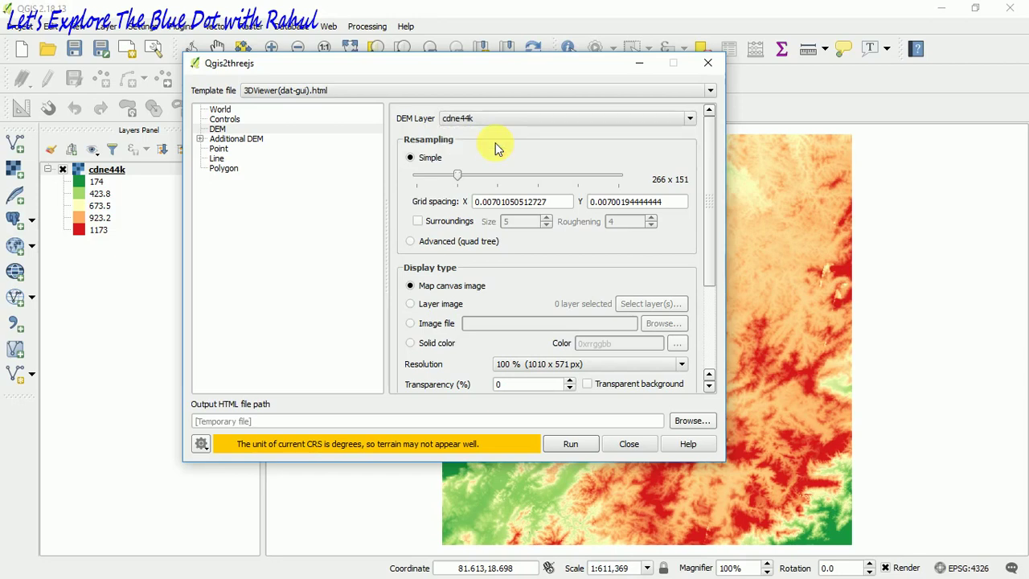
Raise the DEM resampling to 665 x 376 and show the World settings
{"action": "left_click_drag", "start_coordinate": [447, 64], "coordinate": [504, 58]}
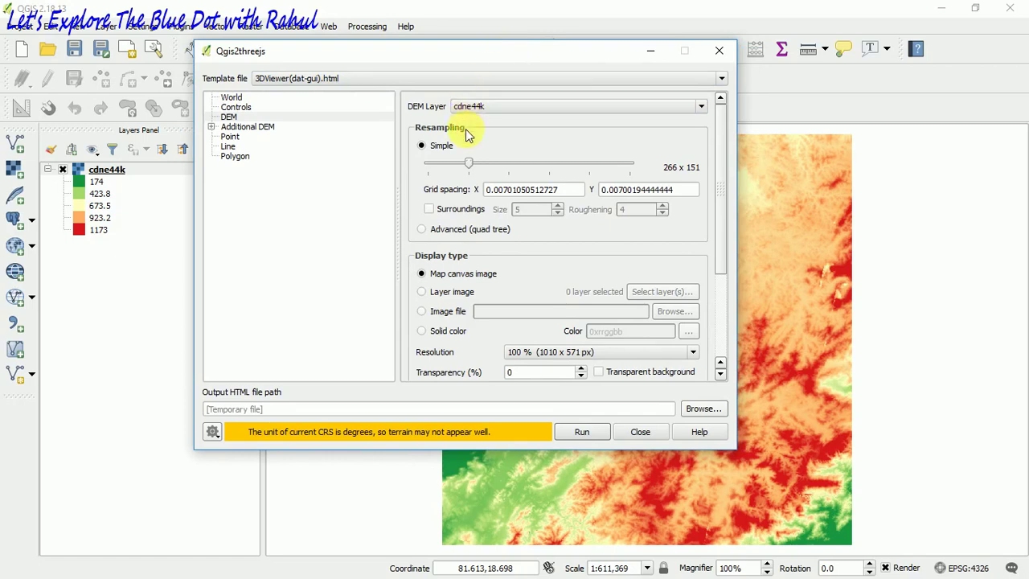
{"action": "left_click_drag", "start_coordinate": [429, 59], "coordinate": [430, 66]}
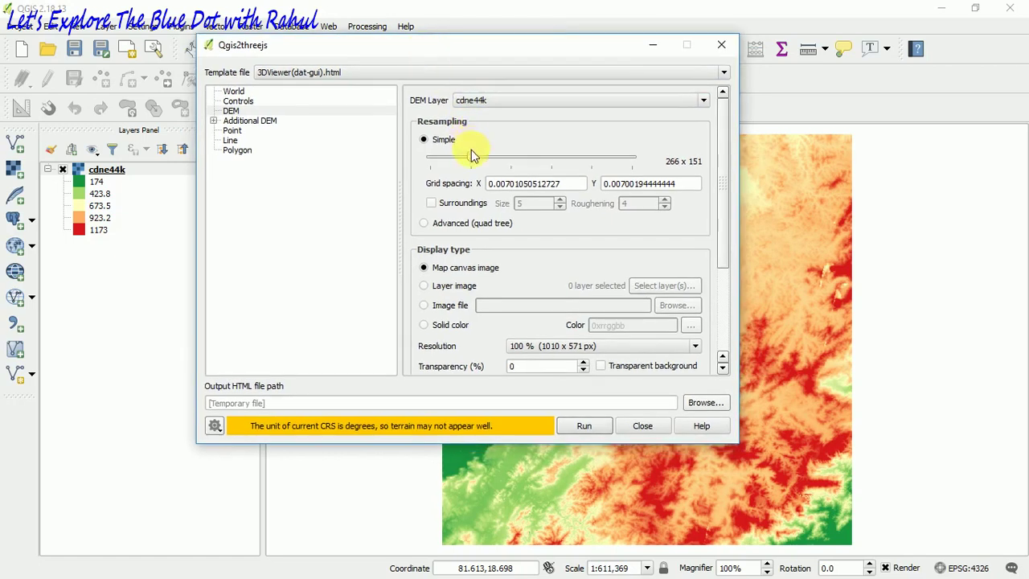
{"action": "left_click_drag", "start_coordinate": [473, 160], "coordinate": [584, 167]}
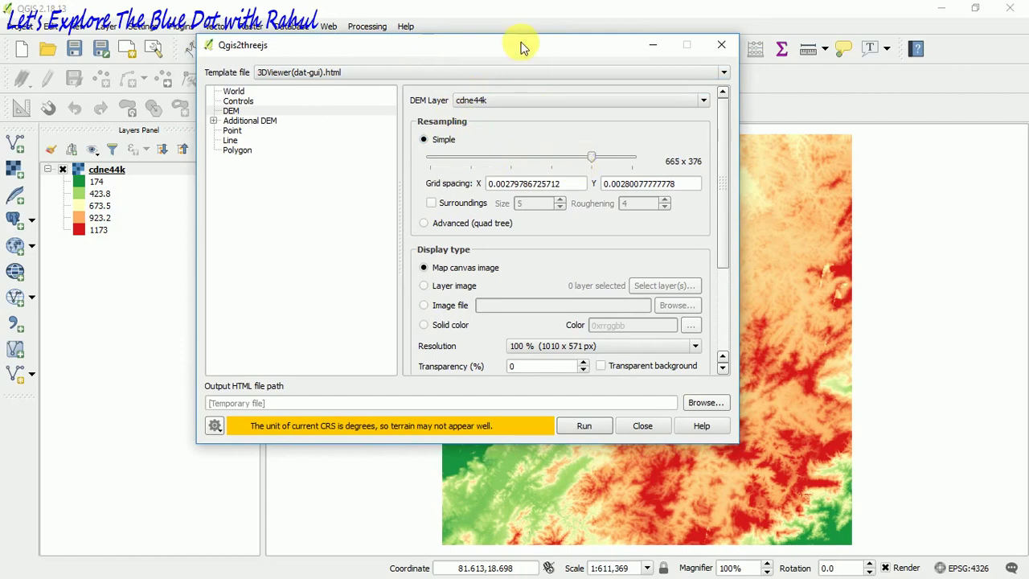
{"action": "left_click_drag", "start_coordinate": [521, 44], "coordinate": [520, 31]}
{"action": "scroll", "coordinate": [523, 243], "scroll_direction": "down", "scroll_amount": 1}
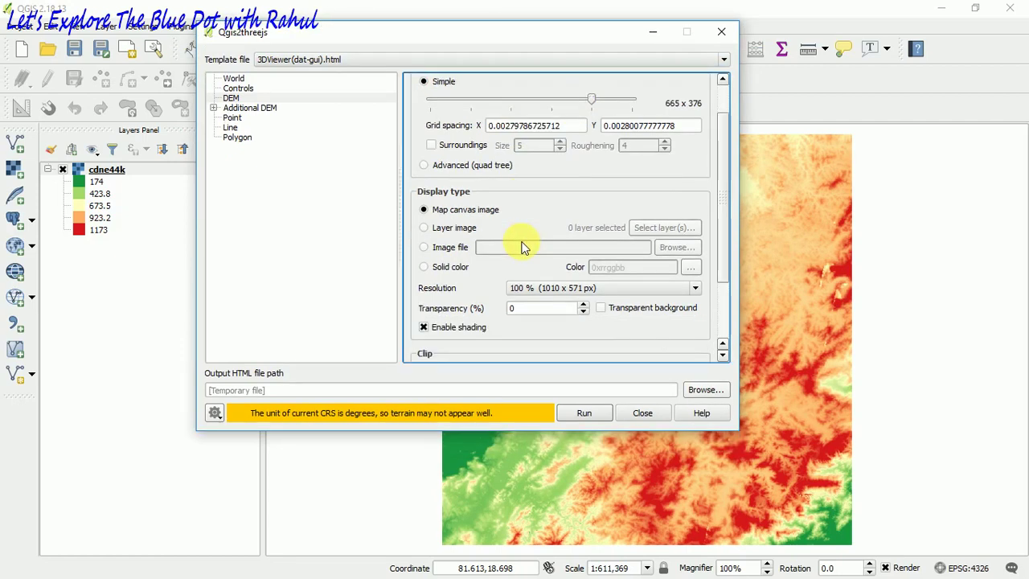
{"action": "scroll", "coordinate": [529, 205], "scroll_direction": "down", "scroll_amount": 2}
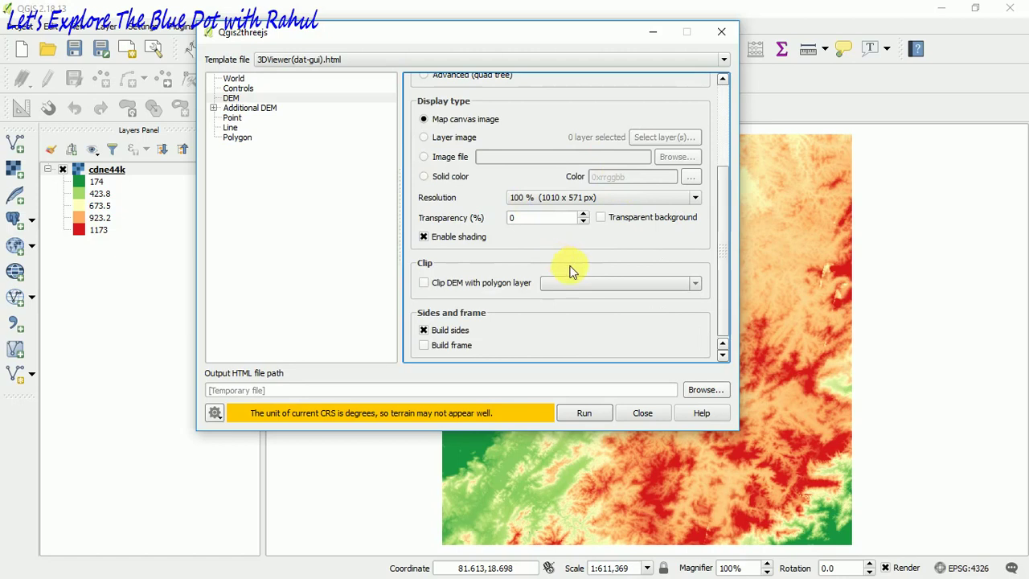
{"action": "left_click", "coordinate": [231, 81]}
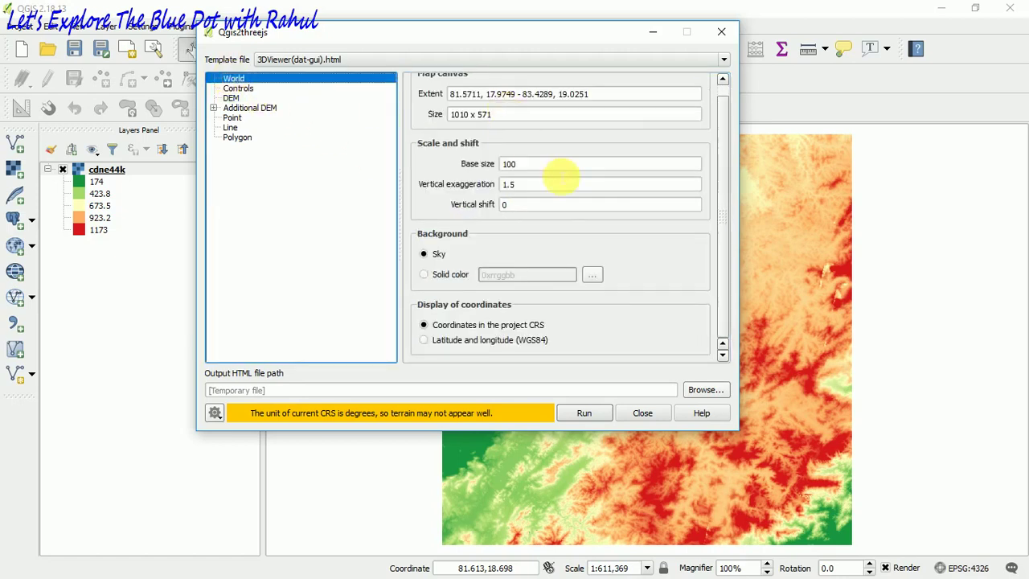
Change the vertical exaggeration from 1.90446e-005 to 6.90446e-005
{"action": "scroll", "coordinate": [551, 172], "scroll_direction": "up", "scroll_amount": 1}
{"action": "double_click", "coordinate": [562, 198]}
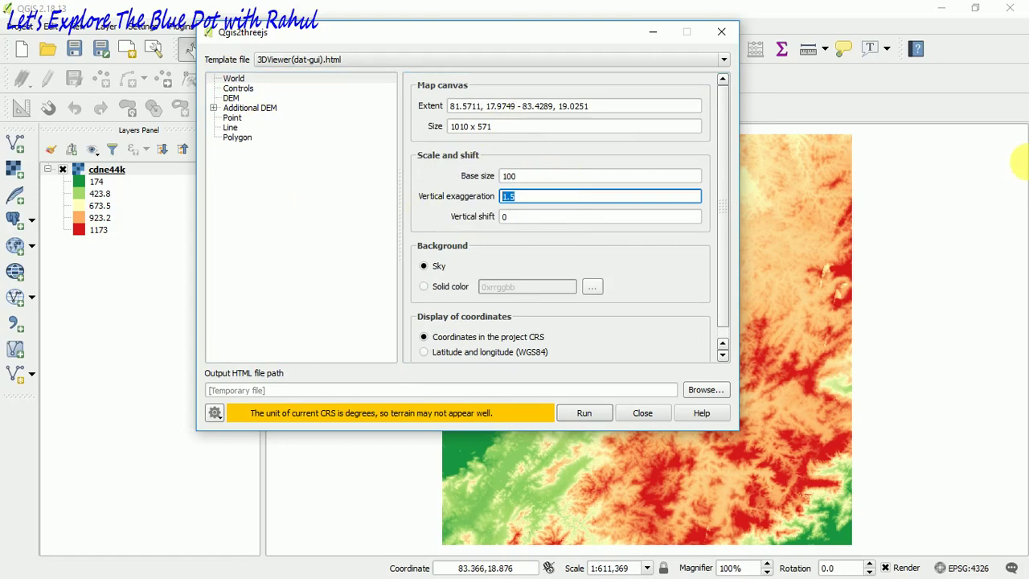
{"action": "type", "text": "1"}
{"action": "type", "text": "."}
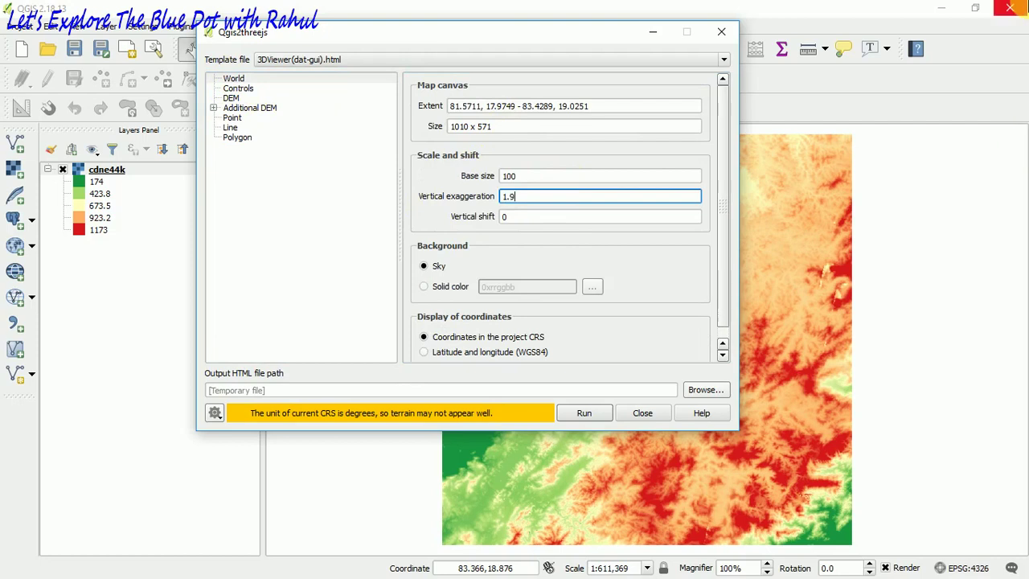
{"action": "type", "text": "0"}
{"action": "type", "text": "46e"}
{"action": "type", "text": "-"}
{"action": "type", "text": "005"}
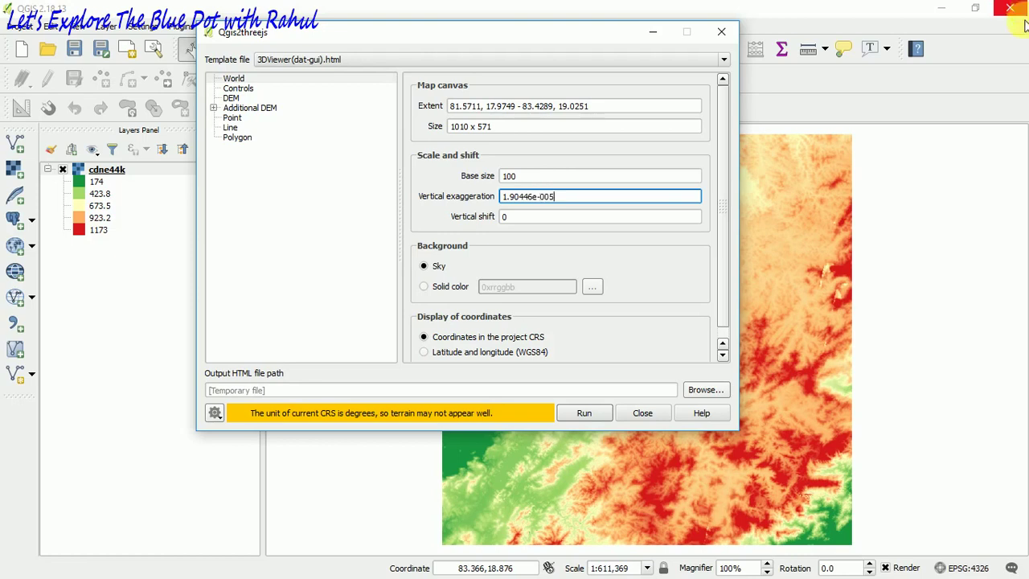
{"action": "key", "text": "BackSpace"}
{"action": "key", "text": "BackSpace"}
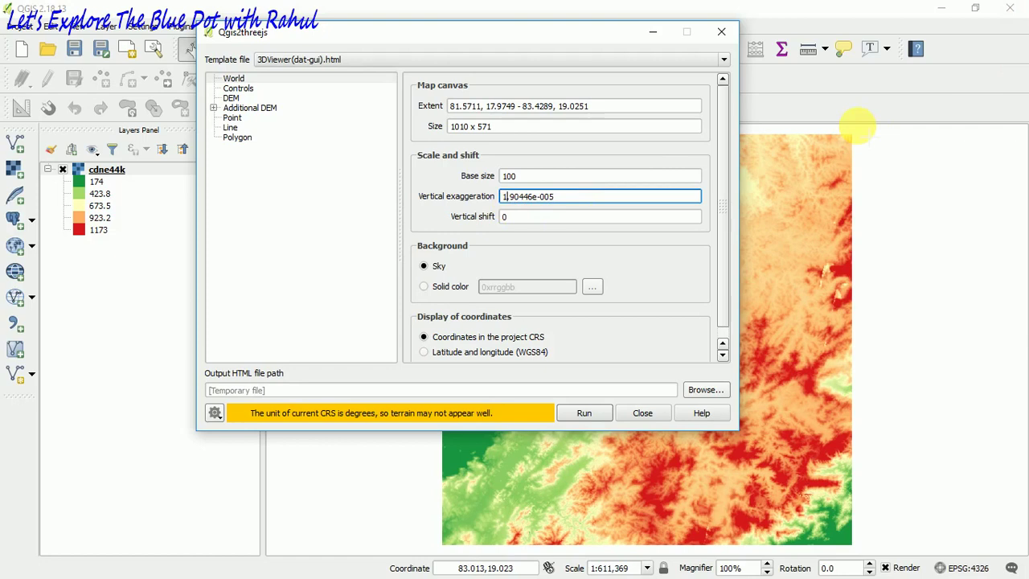
{"action": "key", "text": "BackSpace"}
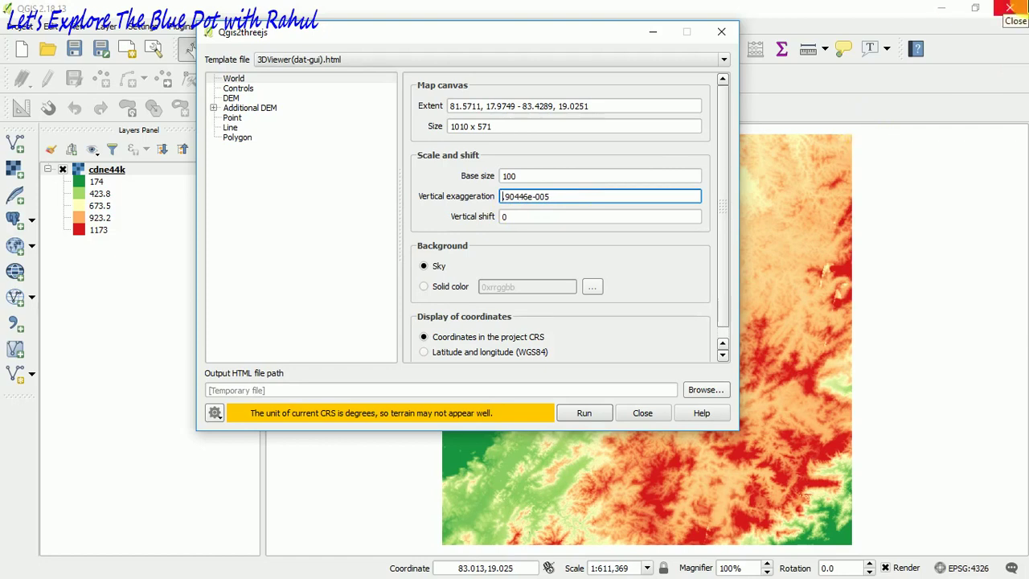
{"action": "type", "text": "6"}
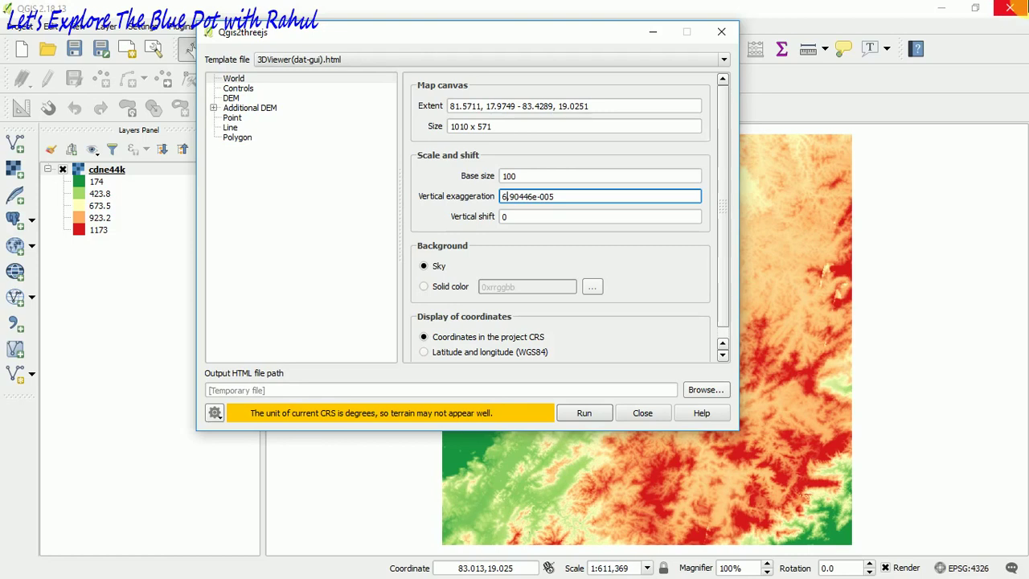
{"action": "type", "text": "."}
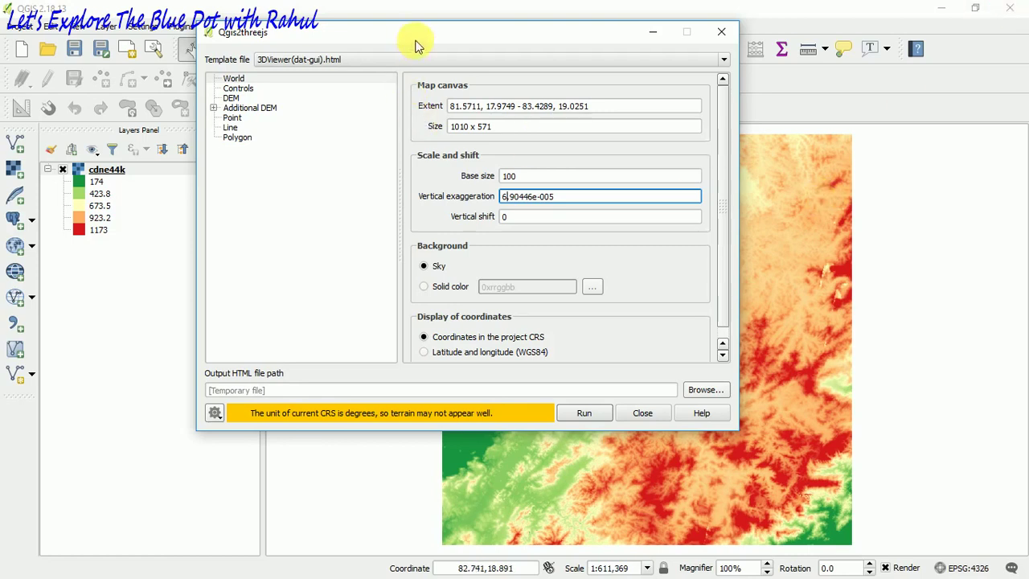
{"action": "mouse_move", "coordinate": [414, 40]}
{"action": "left_mouse_down"}
{"action": "mouse_move", "coordinate": [417, 67]}
{"action": "mouse_move", "coordinate": [477, 46]}
{"action": "left_mouse_up"}
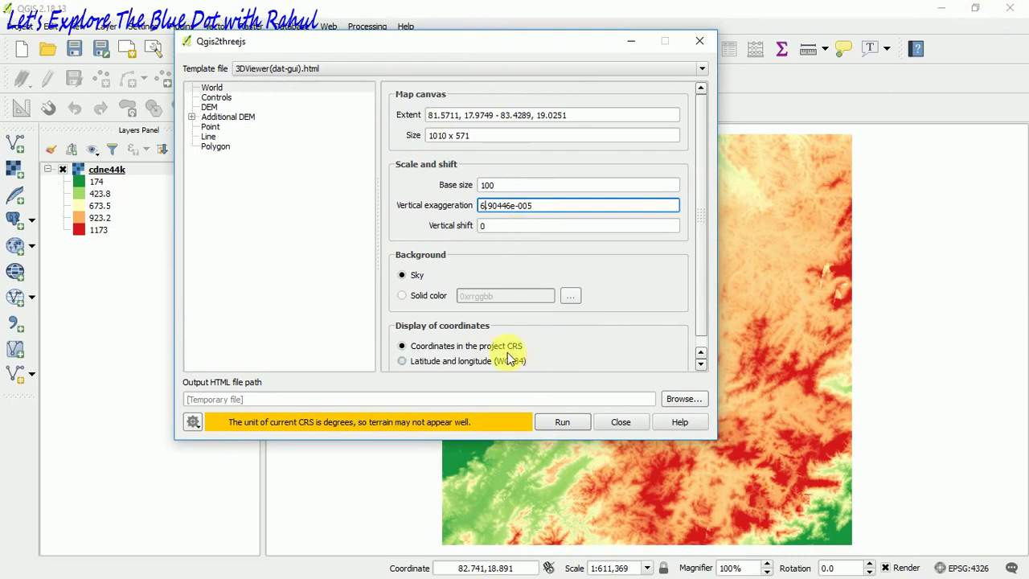
Keep the DEM at 100 % resolution with shading enabled and run the 3D web export
{"action": "left_click", "coordinate": [211, 108]}
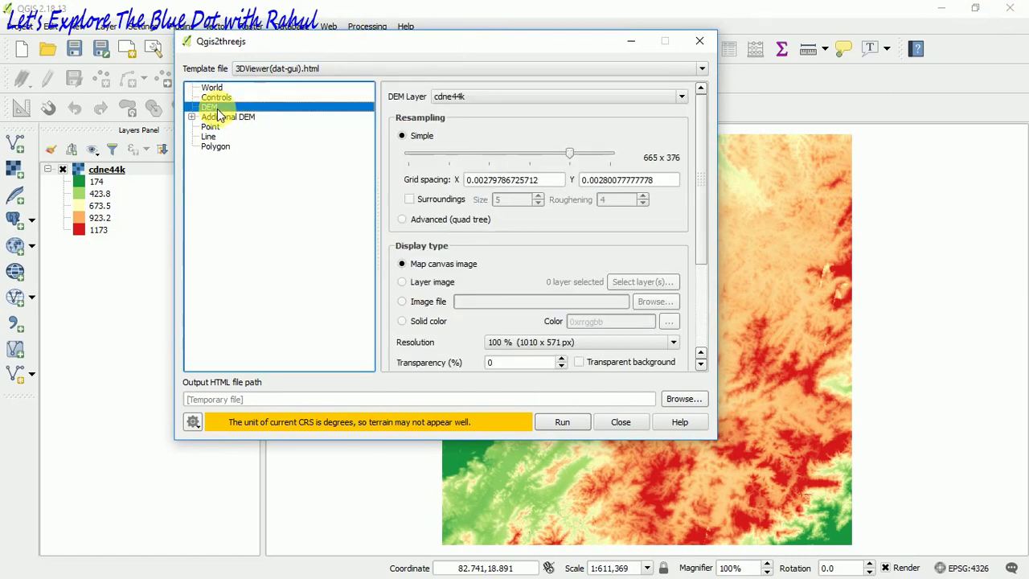
{"action": "left_click_drag", "start_coordinate": [417, 48], "coordinate": [435, 36]}
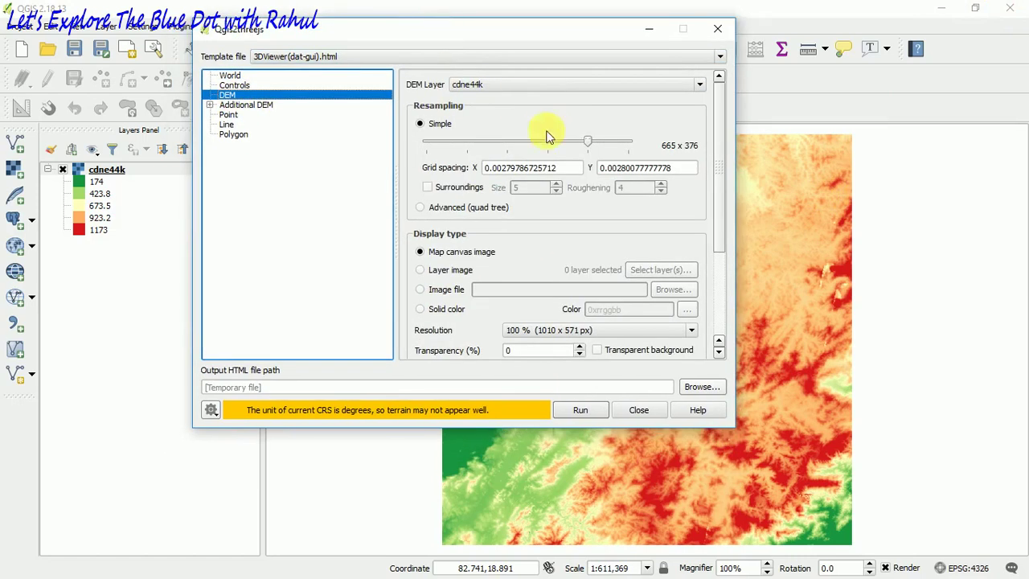
{"action": "scroll", "coordinate": [588, 233], "scroll_direction": "down", "scroll_amount": 3}
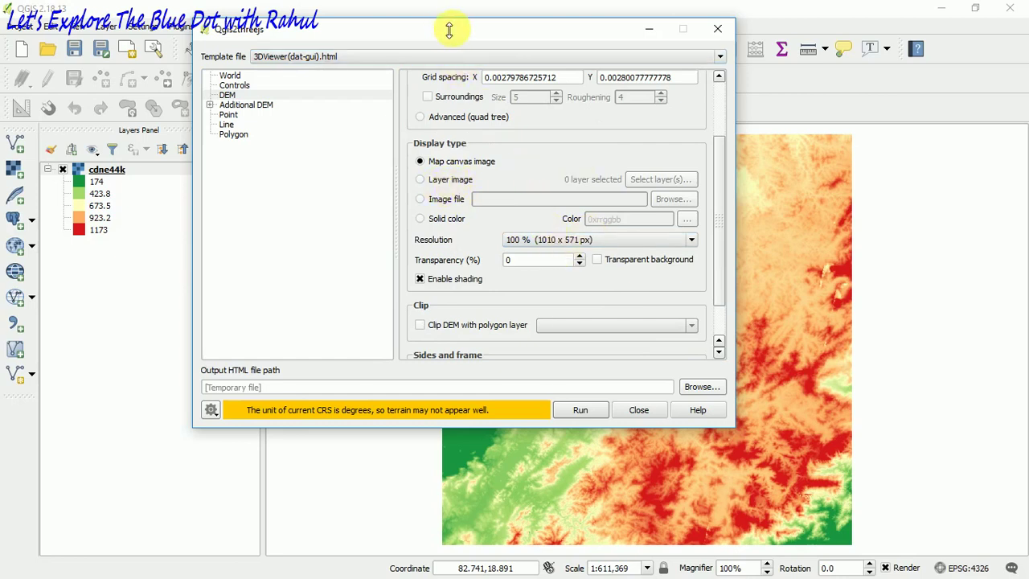
{"action": "left_click_drag", "start_coordinate": [414, 28], "coordinate": [415, 21]}
{"action": "left_click", "coordinate": [595, 233]}
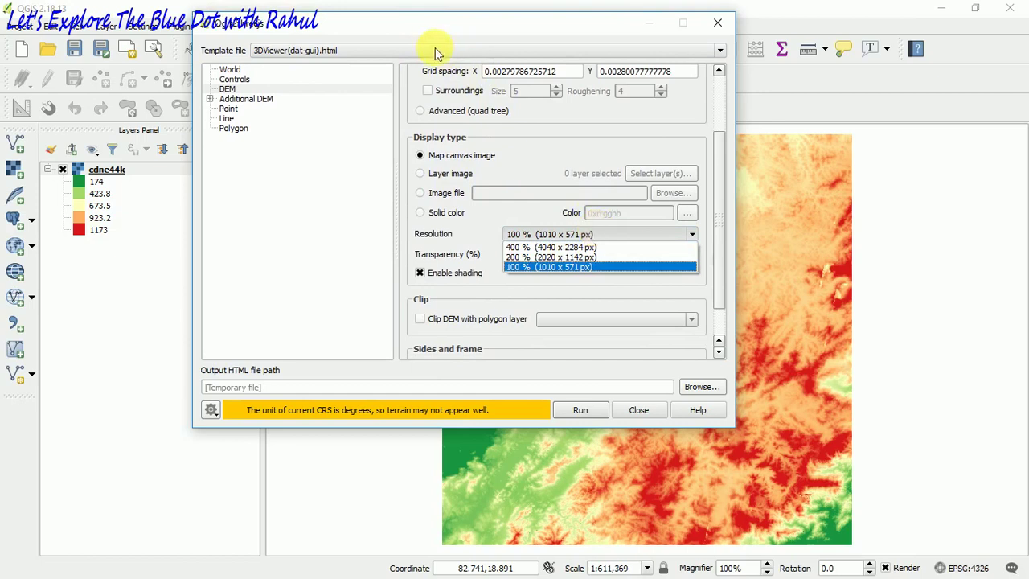
{"action": "left_click", "coordinate": [447, 25]}
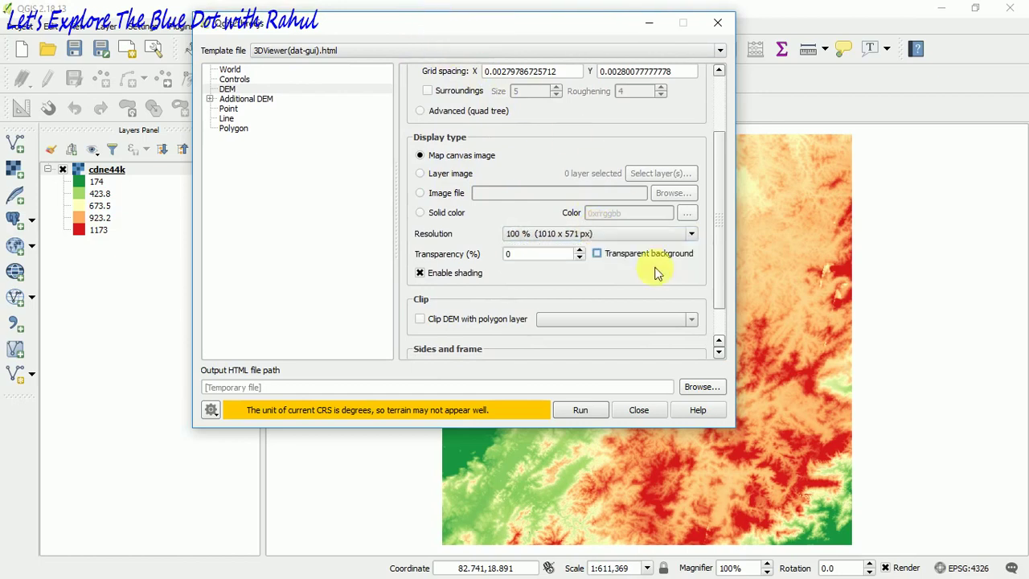
{"action": "left_click", "coordinate": [668, 230]}
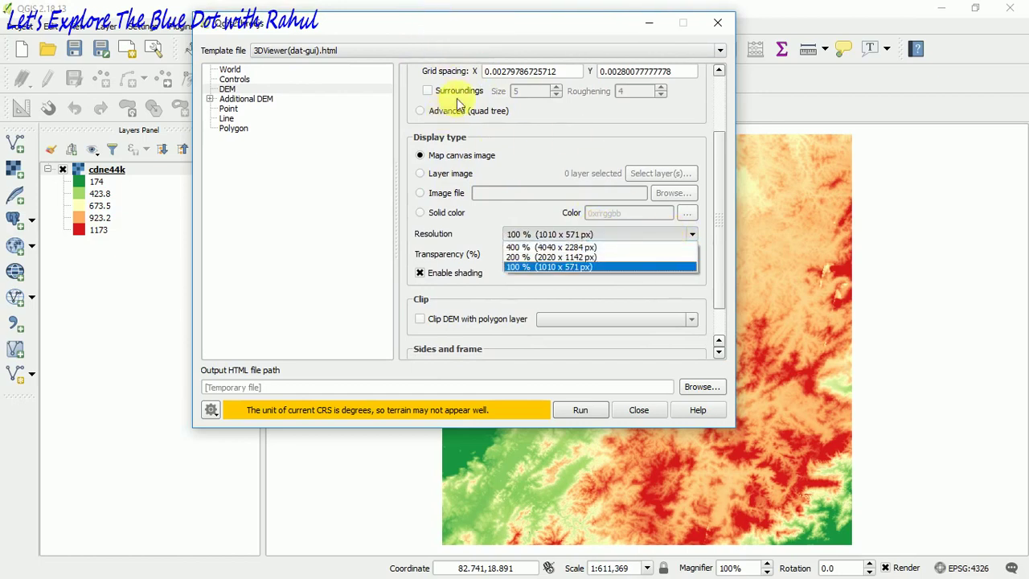
{"action": "left_click", "coordinate": [478, 33]}
{"action": "mouse_move", "coordinate": [454, 27]}
{"action": "left_mouse_down"}
{"action": "mouse_move", "coordinate": [456, 48]}
{"action": "mouse_move", "coordinate": [486, 64]}
{"action": "mouse_move", "coordinate": [488, 41]}
{"action": "left_mouse_up"}
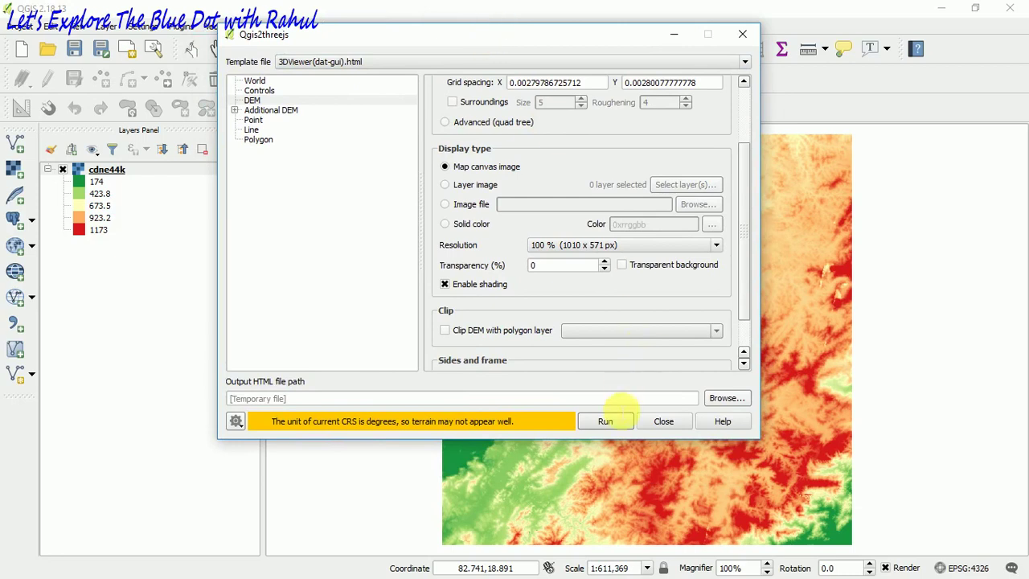
{"action": "left_click", "coordinate": [614, 423]}
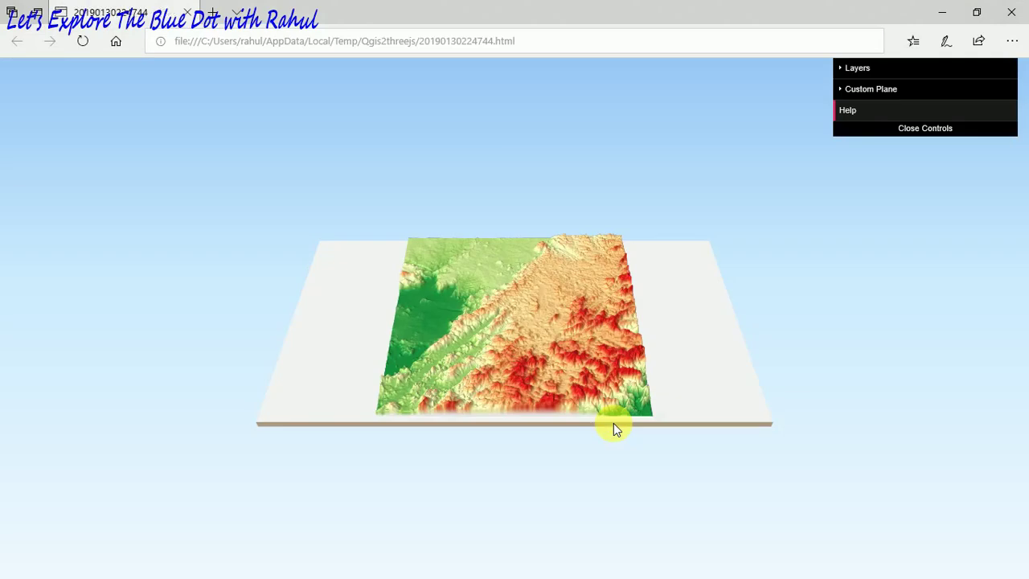
Orbit and zoom into the shaded terrain in the web viewer
{"action": "left_click_drag", "start_coordinate": [547, 390], "coordinate": [512, 352]}
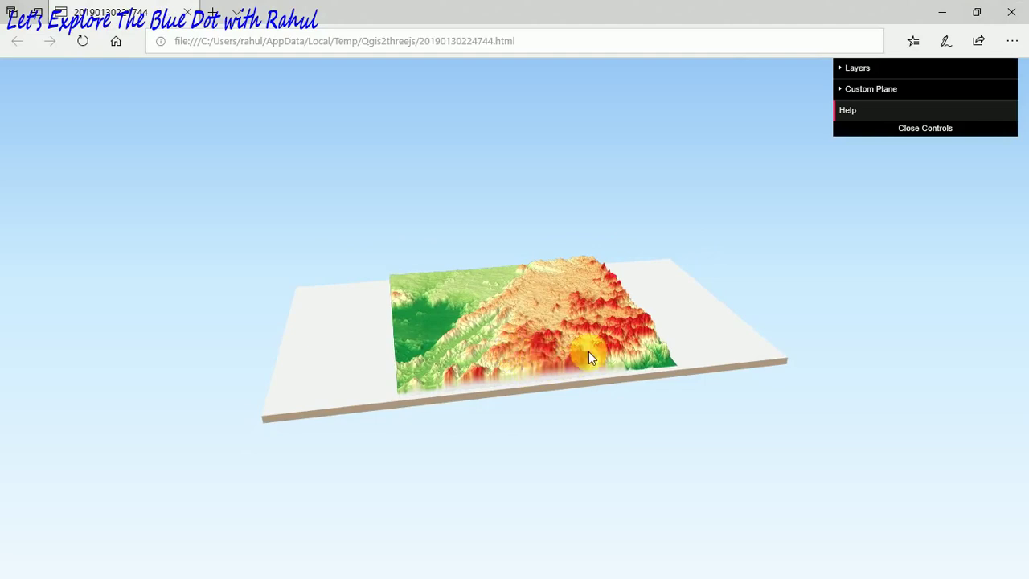
{"action": "scroll", "coordinate": [588, 351], "scroll_direction": "up", "scroll_amount": 5}
{"action": "scroll", "coordinate": [657, 353], "scroll_direction": "up", "scroll_amount": 3}
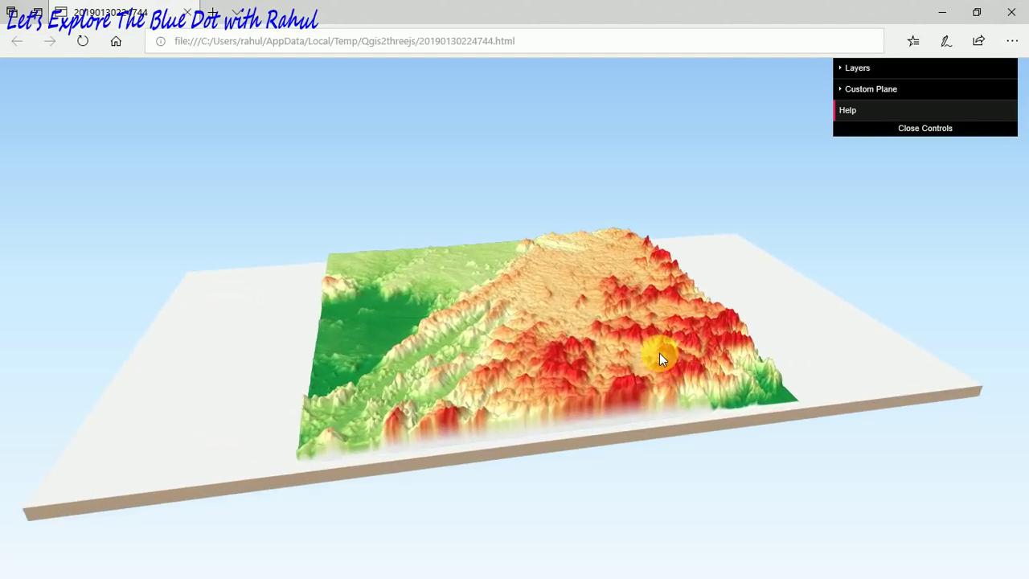
{"action": "scroll", "coordinate": [659, 353], "scroll_direction": "up", "scroll_amount": 2}
{"action": "scroll", "coordinate": [664, 353], "scroll_direction": "up", "scroll_amount": 2}
{"action": "scroll", "coordinate": [665, 354], "scroll_direction": "up", "scroll_amount": 2}
{"action": "scroll", "coordinate": [667, 355], "scroll_direction": "up", "scroll_amount": 2}
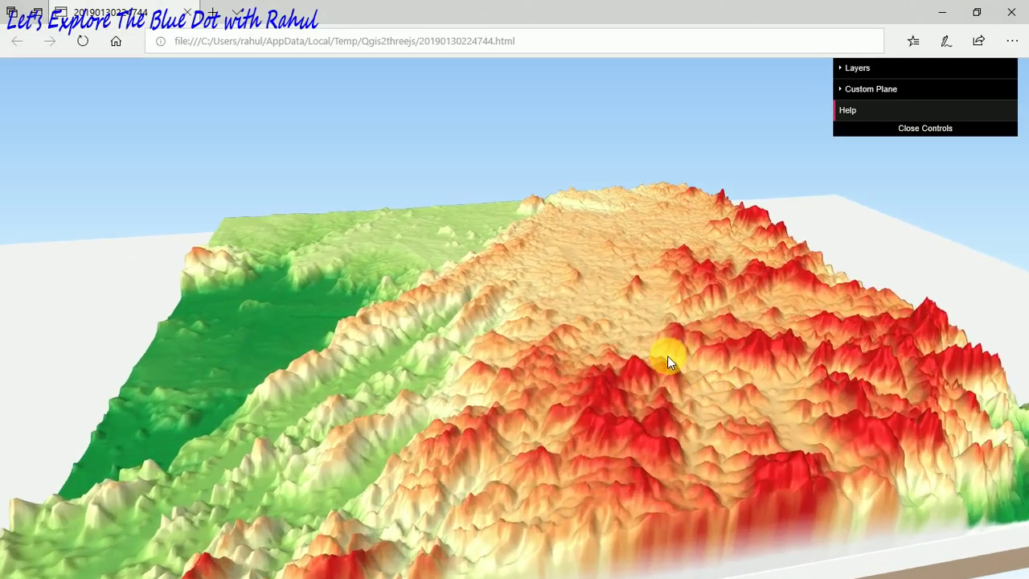
Rotate the terrain to view the red highlands and green lowlands from different sides
{"action": "mouse_move", "coordinate": [929, 414]}
{"action": "left_mouse_down"}
{"action": "mouse_move", "coordinate": [863, 429]}
{"action": "mouse_move", "coordinate": [721, 397]}
{"action": "mouse_move", "coordinate": [482, 399]}
{"action": "mouse_move", "coordinate": [600, 397]}
{"action": "left_mouse_up"}
{"action": "mouse_move", "coordinate": [853, 344]}
{"action": "left_mouse_down"}
{"action": "mouse_move", "coordinate": [655, 384]}
{"action": "mouse_move", "coordinate": [509, 352]}
{"action": "left_mouse_up"}
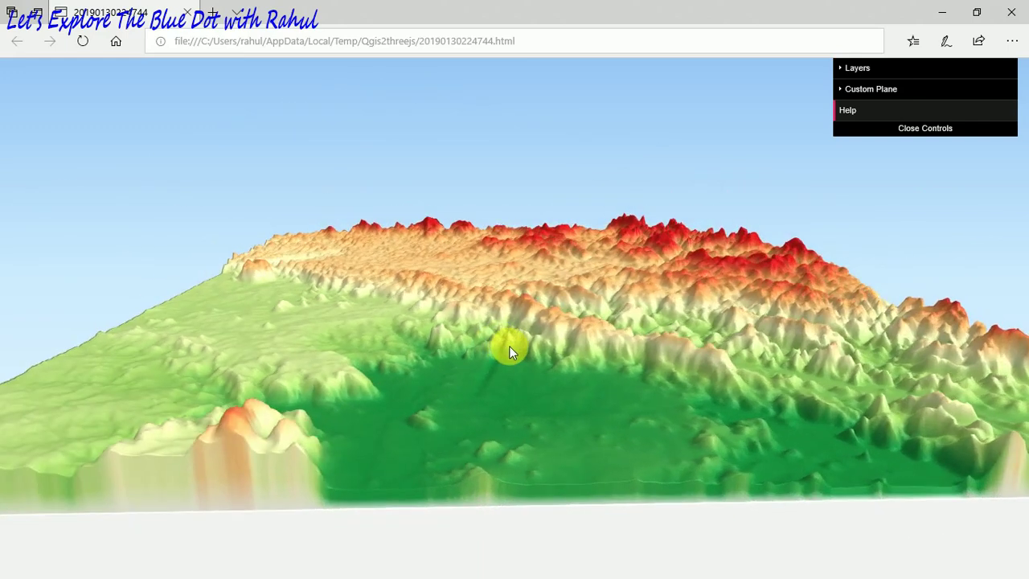
{"action": "mouse_move", "coordinate": [819, 344]}
{"action": "left_mouse_down"}
{"action": "mouse_move", "coordinate": [413, 343]}
{"action": "mouse_move", "coordinate": [788, 356]}
{"action": "mouse_move", "coordinate": [666, 356]}
{"action": "left_mouse_up"}
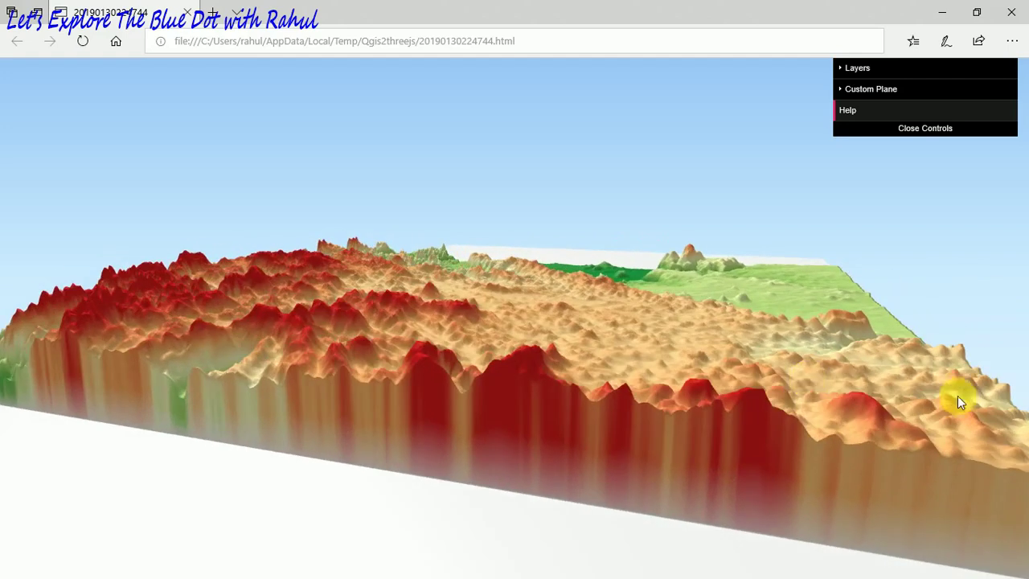
{"action": "mouse_move", "coordinate": [281, 338]}
{"action": "left_mouse_down"}
{"action": "mouse_move", "coordinate": [405, 333]}
{"action": "mouse_move", "coordinate": [435, 367]}
{"action": "left_mouse_up"}
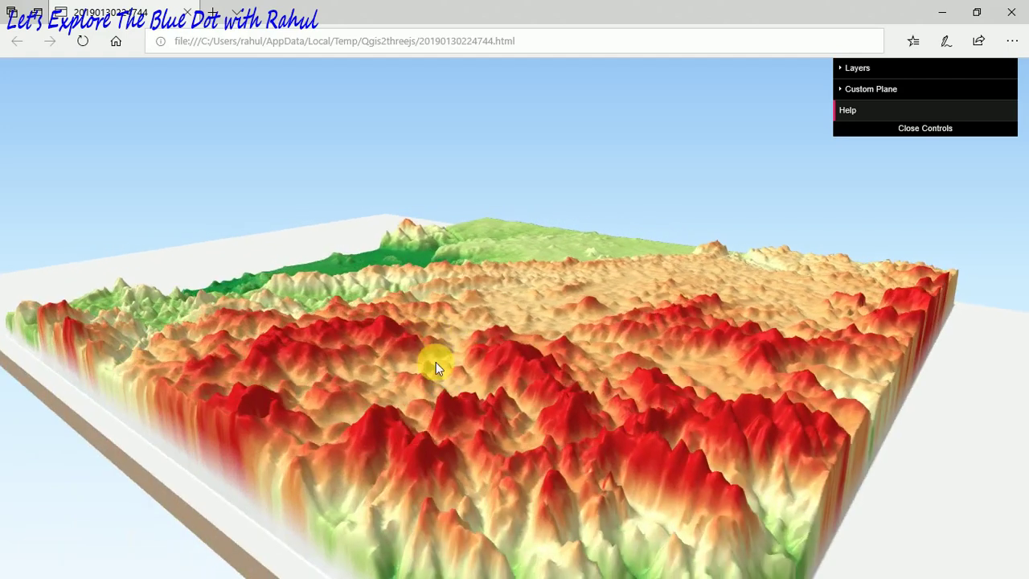
{"action": "scroll", "coordinate": [465, 427], "scroll_direction": "up", "scroll_amount": 2}
{"action": "scroll", "coordinate": [465, 427], "scroll_direction": "up", "scroll_amount": 2}
{"action": "scroll", "coordinate": [466, 426], "scroll_direction": "up", "scroll_amount": 2}
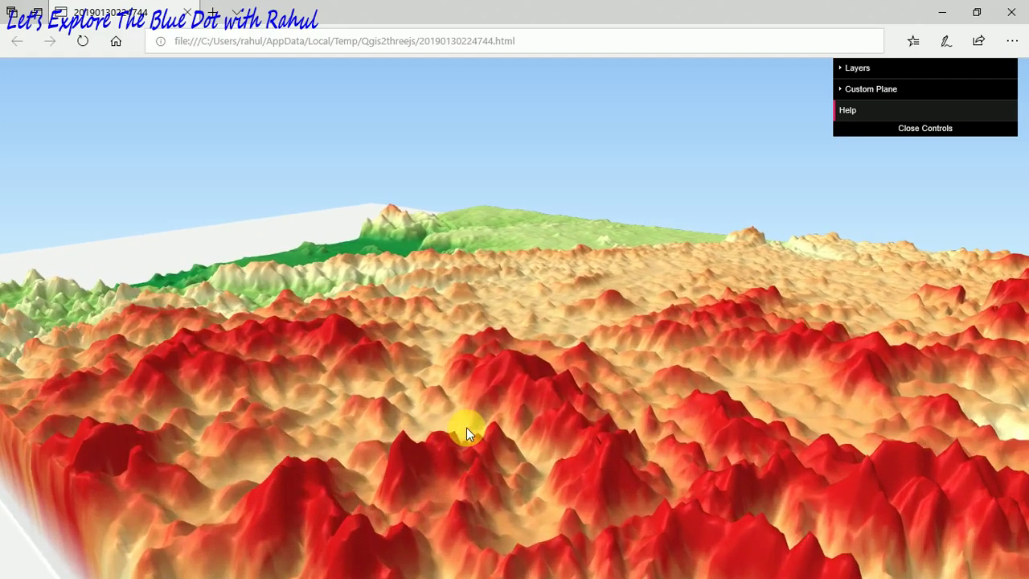
{"action": "scroll", "coordinate": [466, 427], "scroll_direction": "up", "scroll_amount": 2}
{"action": "scroll", "coordinate": [466, 427], "scroll_direction": "up", "scroll_amount": 2}
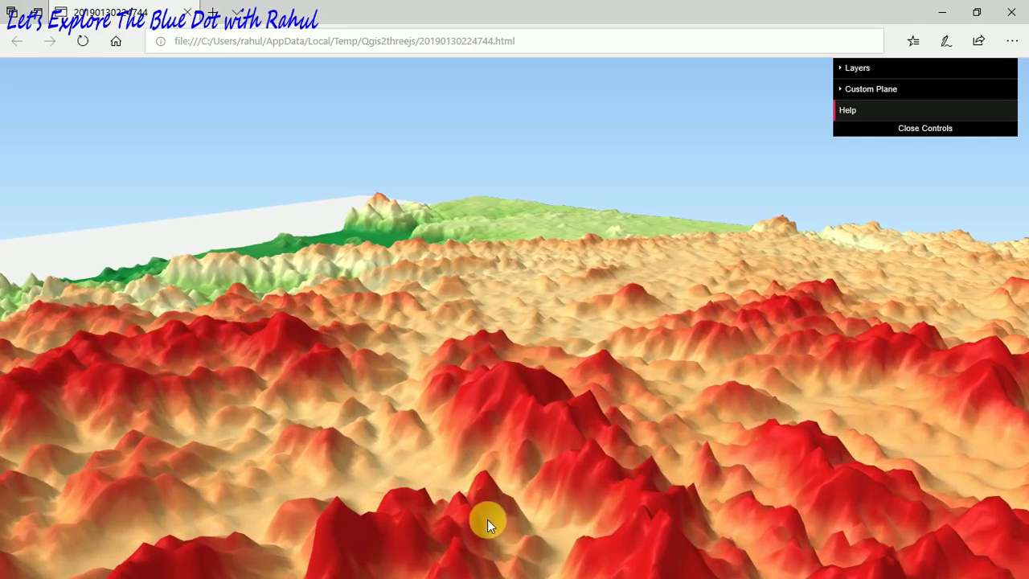
{"action": "scroll", "coordinate": [489, 514], "scroll_direction": "up", "scroll_amount": 2}
{"action": "scroll", "coordinate": [489, 508], "scroll_direction": "up", "scroll_amount": 2}
{"action": "scroll", "coordinate": [487, 507], "scroll_direction": "up", "scroll_amount": 2}
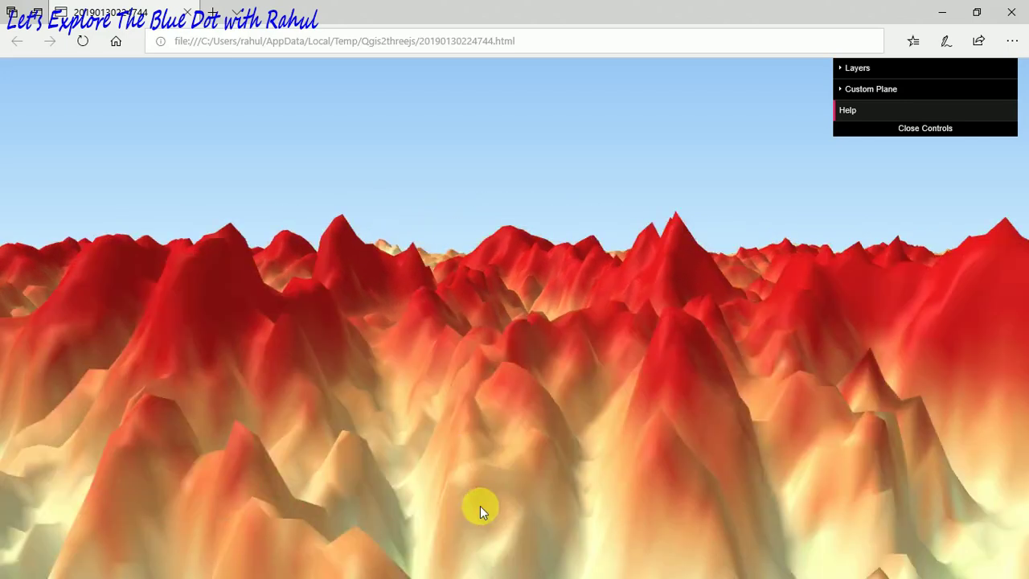
{"action": "scroll", "coordinate": [466, 505], "scroll_direction": "up", "scroll_amount": 2}
{"action": "scroll", "coordinate": [454, 509], "scroll_direction": "down", "scroll_amount": 2}
{"action": "scroll", "coordinate": [434, 514], "scroll_direction": "down", "scroll_amount": 3}
{"action": "scroll", "coordinate": [417, 516], "scroll_direction": "down", "scroll_amount": 2}
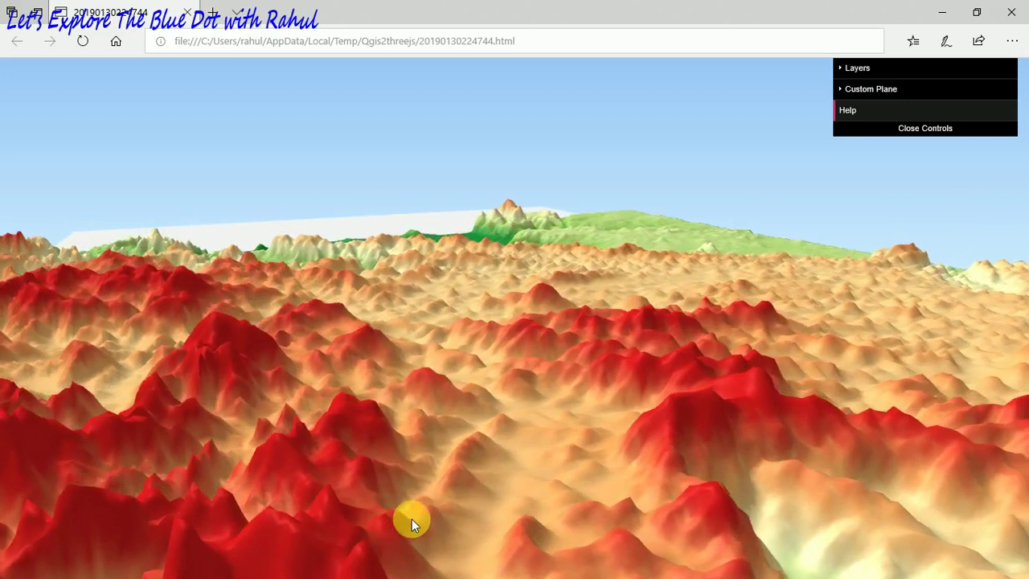
{"action": "scroll", "coordinate": [398, 519], "scroll_direction": "down", "scroll_amount": 2}
{"action": "mouse_move", "coordinate": [391, 520]}
{"action": "left_mouse_down"}
{"action": "mouse_move", "coordinate": [64, 519]}
{"action": "mouse_move", "coordinate": [2, 509]}
{"action": "left_mouse_up"}
{"action": "left_click_drag", "start_coordinate": [777, 418], "coordinate": [641, 438]}
{"action": "scroll", "coordinate": [700, 246], "scroll_direction": "up", "scroll_amount": 2}
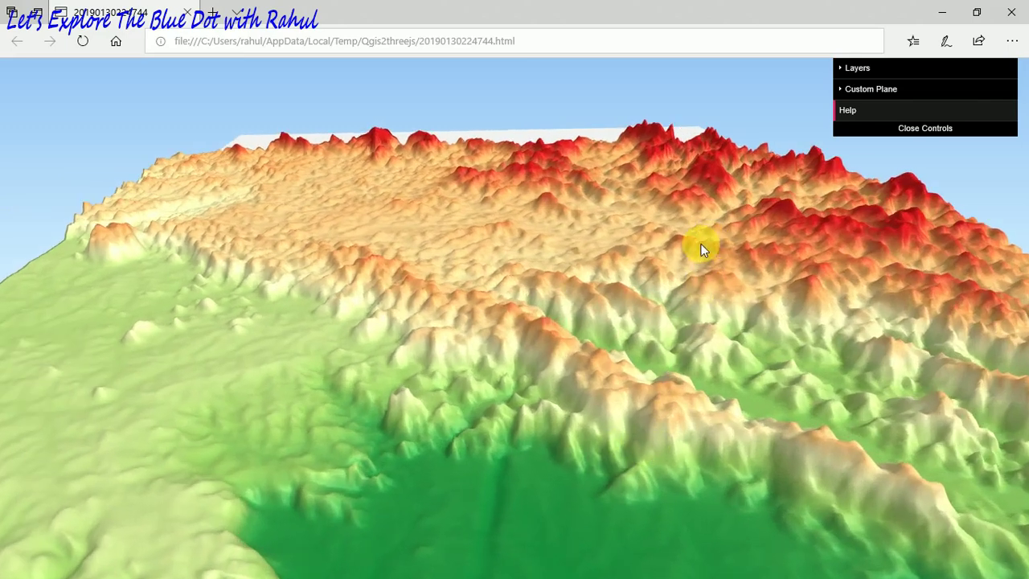
{"action": "scroll", "coordinate": [700, 246], "scroll_direction": "up", "scroll_amount": 2}
{"action": "scroll", "coordinate": [700, 246], "scroll_direction": "up", "scroll_amount": 2}
{"action": "scroll", "coordinate": [700, 246], "scroll_direction": "up", "scroll_amount": 2}
{"action": "scroll", "coordinate": [700, 246], "scroll_direction": "up", "scroll_amount": 2}
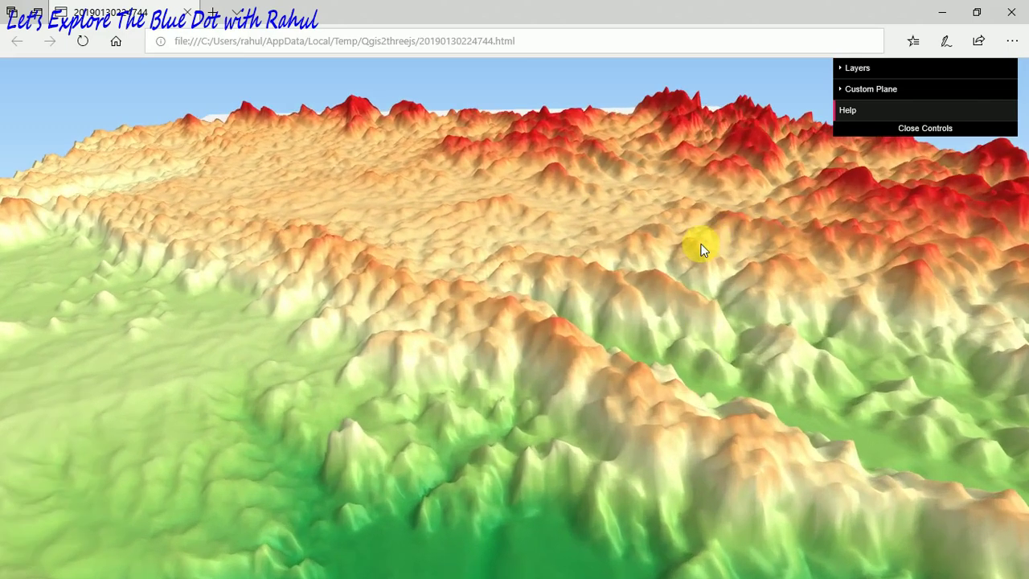
{"action": "mouse_move", "coordinate": [752, 367]}
{"action": "left_mouse_down"}
{"action": "mouse_move", "coordinate": [724, 355]}
{"action": "mouse_move", "coordinate": [589, 359]}
{"action": "mouse_move", "coordinate": [648, 359]}
{"action": "mouse_move", "coordinate": [632, 359]}
{"action": "left_mouse_up"}
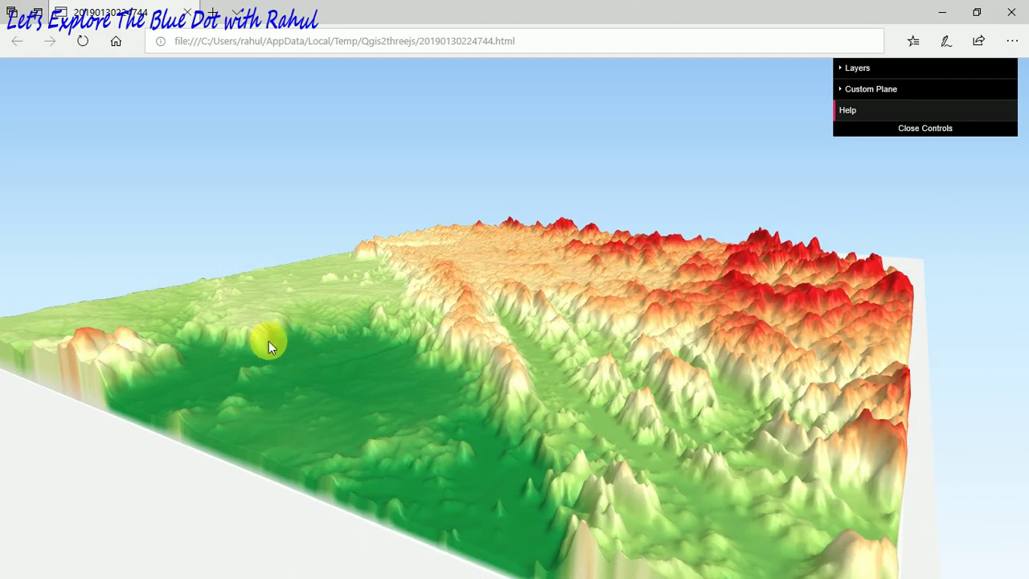
{"action": "mouse_move", "coordinate": [477, 409]}
{"action": "left_mouse_down"}
{"action": "mouse_move", "coordinate": [385, 404]}
{"action": "mouse_move", "coordinate": [519, 418]}
{"action": "mouse_move", "coordinate": [446, 456]}
{"action": "mouse_move", "coordinate": [340, 455]}
{"action": "mouse_move", "coordinate": [222, 423]}
{"action": "mouse_move", "coordinate": [73, 404]}
{"action": "mouse_move", "coordinate": [4, 380]}
{"action": "left_mouse_up"}
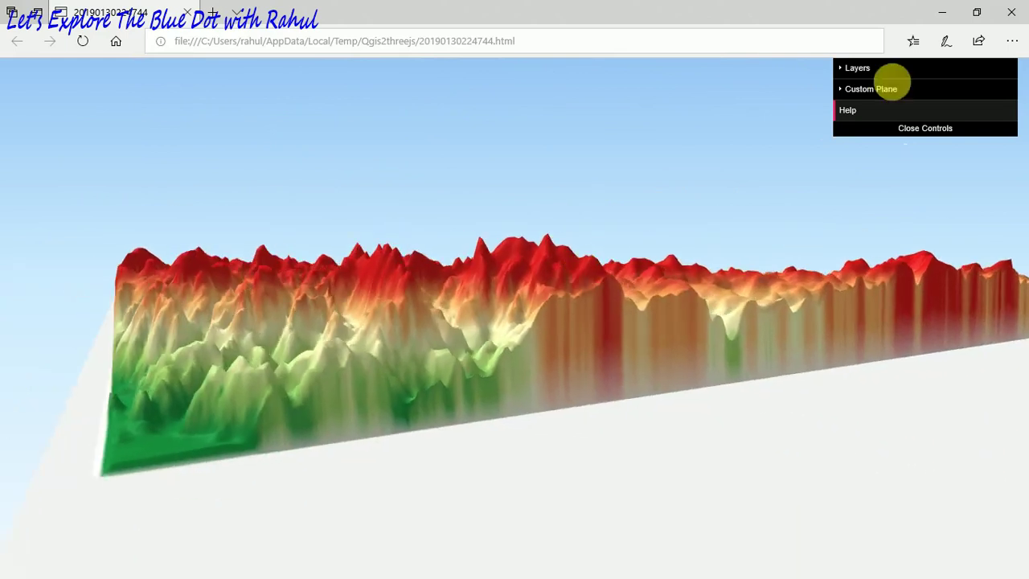
{"action": "mouse_move", "coordinate": [751, 327]}
{"action": "left_mouse_down"}
{"action": "mouse_move", "coordinate": [596, 359]}
{"action": "mouse_move", "coordinate": [214, 337]}
{"action": "mouse_move", "coordinate": [560, 397]}
{"action": "left_mouse_up"}
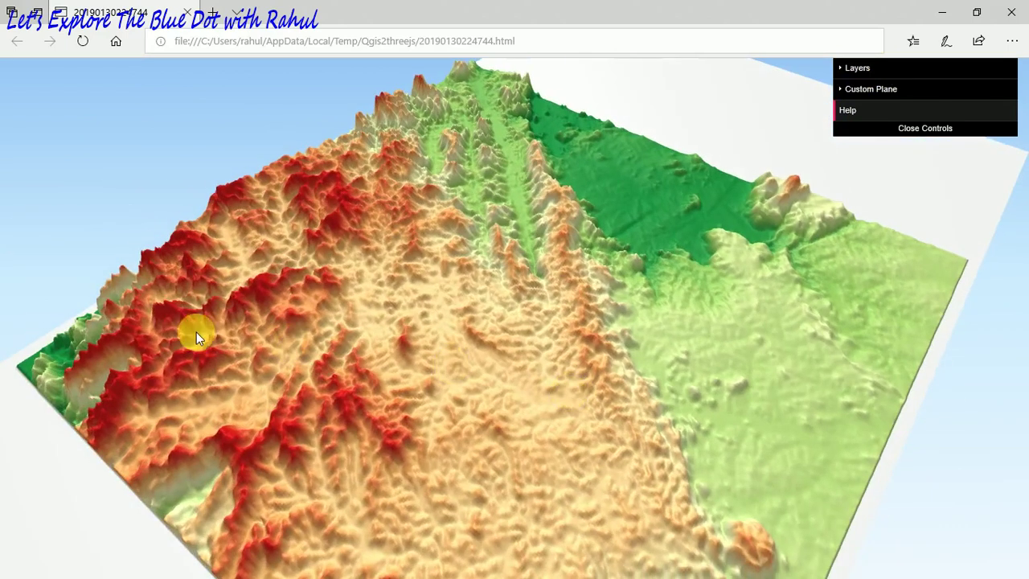
{"action": "mouse_move", "coordinate": [97, 338]}
{"action": "left_mouse_down"}
{"action": "mouse_move", "coordinate": [214, 340]}
{"action": "mouse_move", "coordinate": [271, 329]}
{"action": "mouse_move", "coordinate": [317, 294]}
{"action": "mouse_move", "coordinate": [777, 293]}
{"action": "left_mouse_up"}
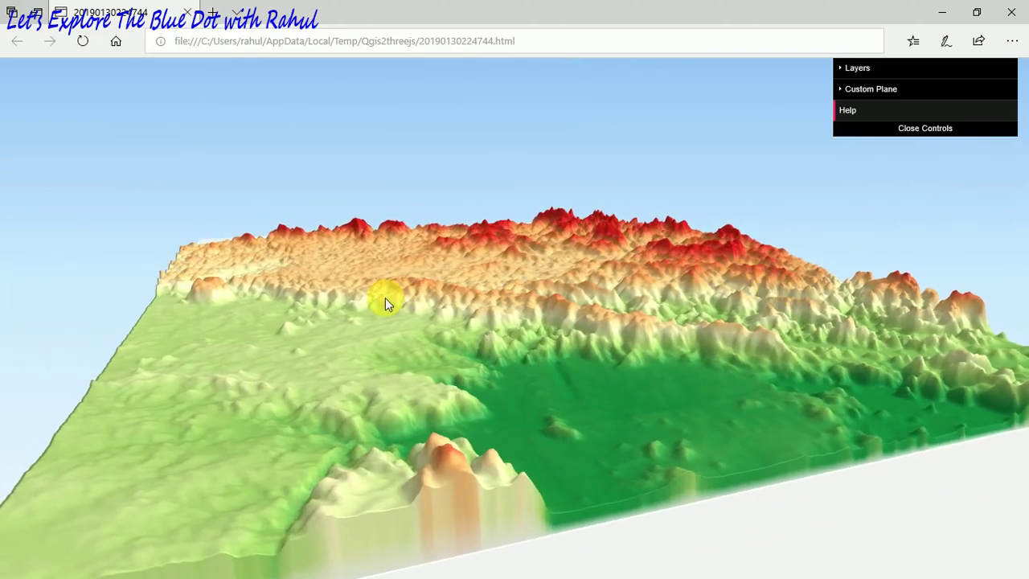
{"action": "mouse_move", "coordinate": [322, 314]}
{"action": "left_mouse_down"}
{"action": "mouse_move", "coordinate": [436, 322]}
{"action": "mouse_move", "coordinate": [416, 326]}
{"action": "left_mouse_up"}
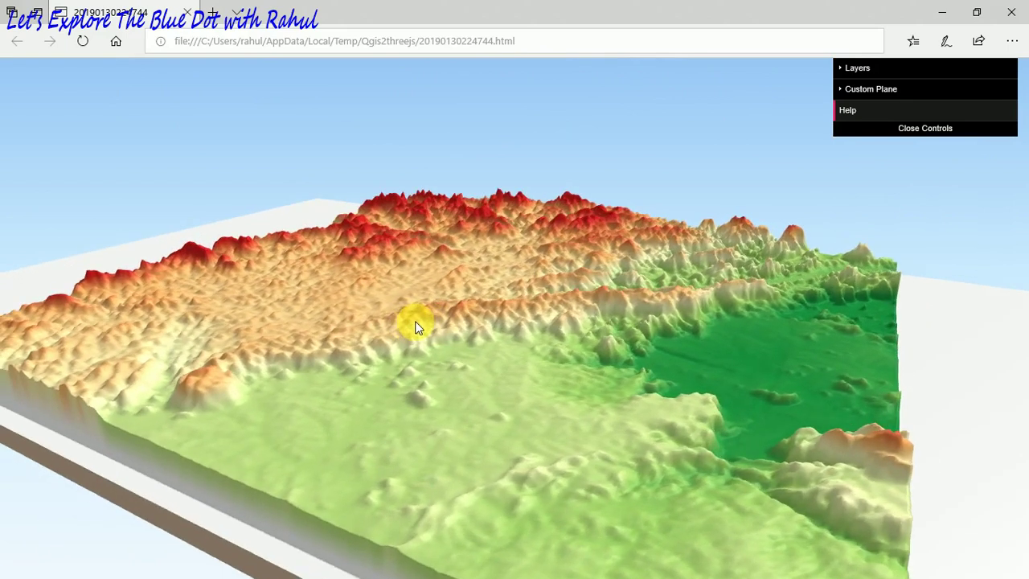
{"action": "mouse_move", "coordinate": [766, 403]}
{"action": "left_mouse_down"}
{"action": "mouse_move", "coordinate": [515, 401]}
{"action": "mouse_move", "coordinate": [636, 371]}
{"action": "mouse_move", "coordinate": [469, 380]}
{"action": "mouse_move", "coordinate": [96, 348]}
{"action": "left_mouse_up"}
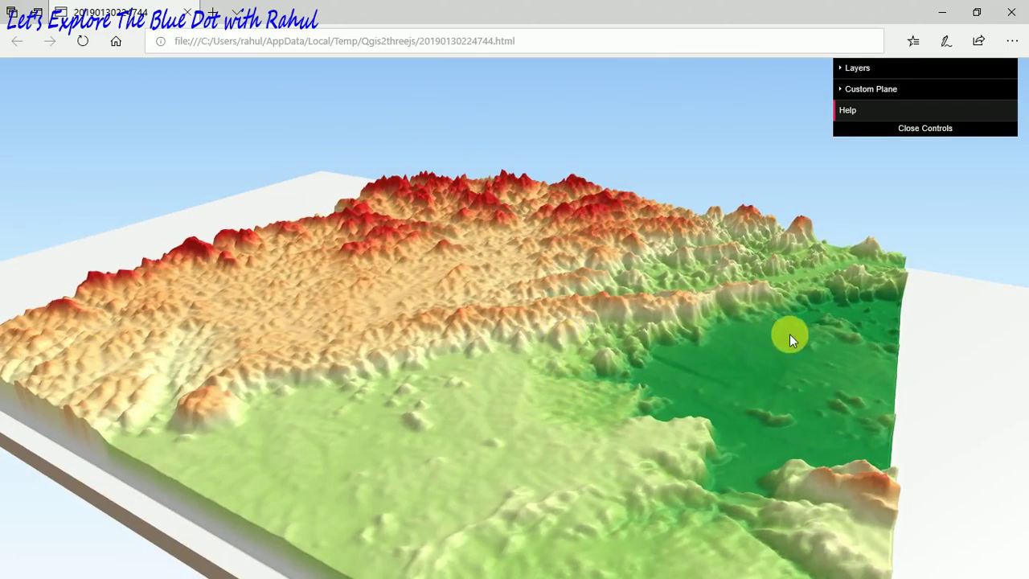